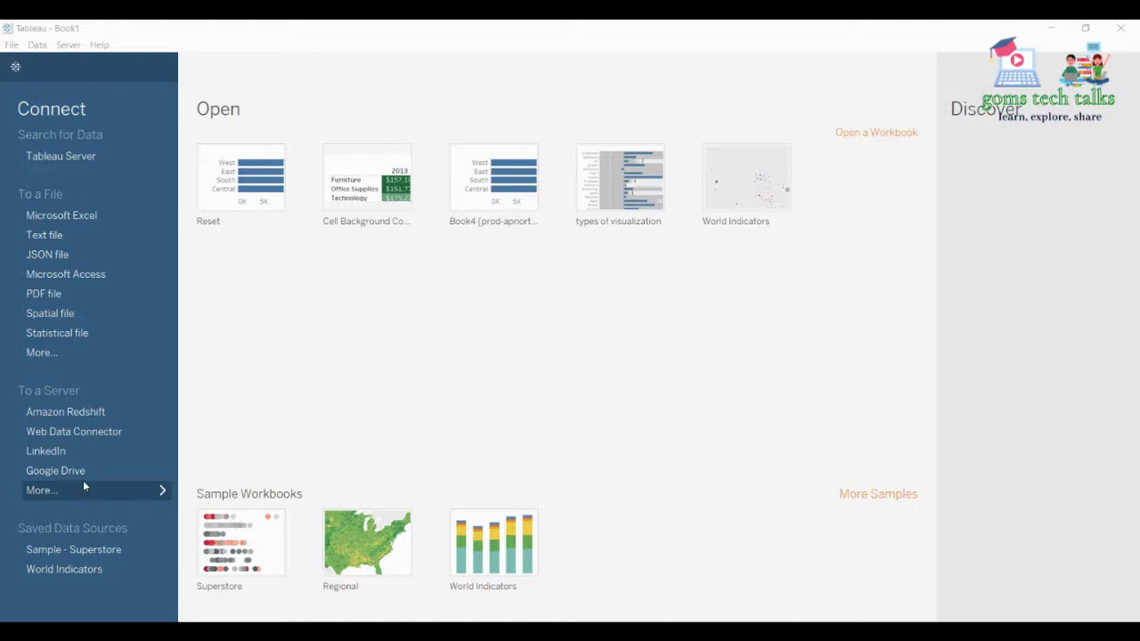
Step: Connect to the Microsoft Excel file data_connection_practice
left_click(113, 215)
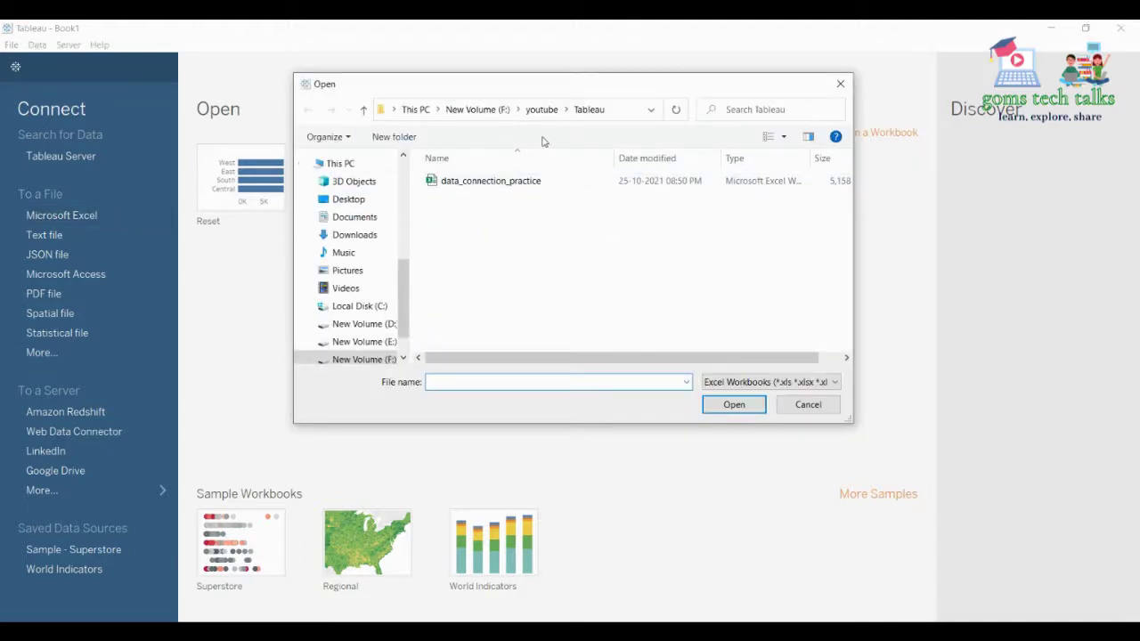
left_click(526, 182)
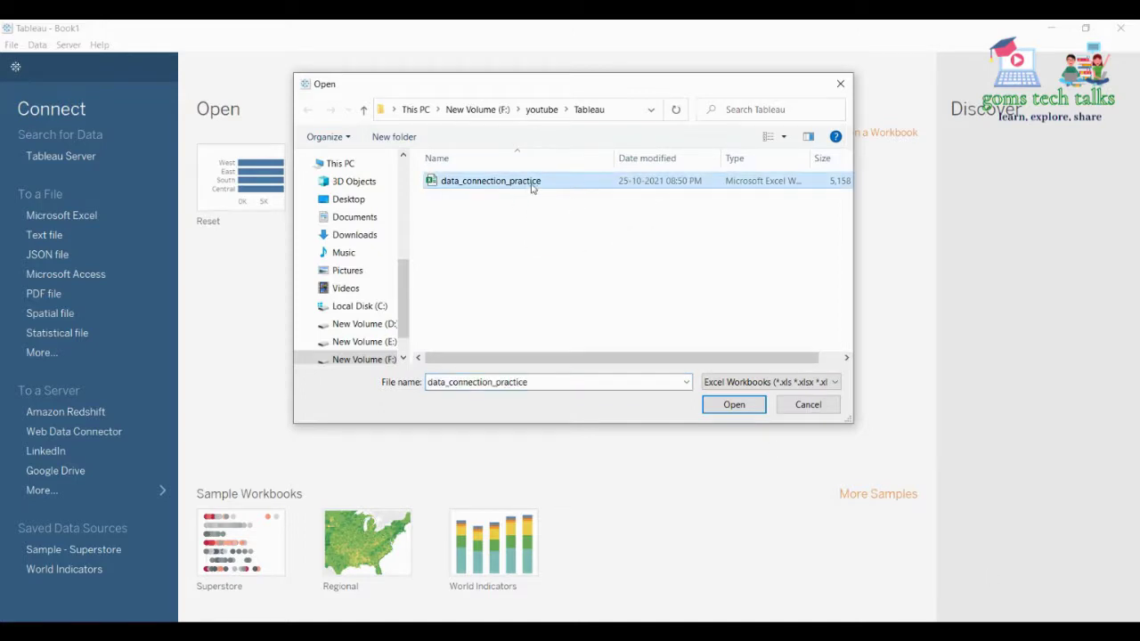
left_click(750, 408)
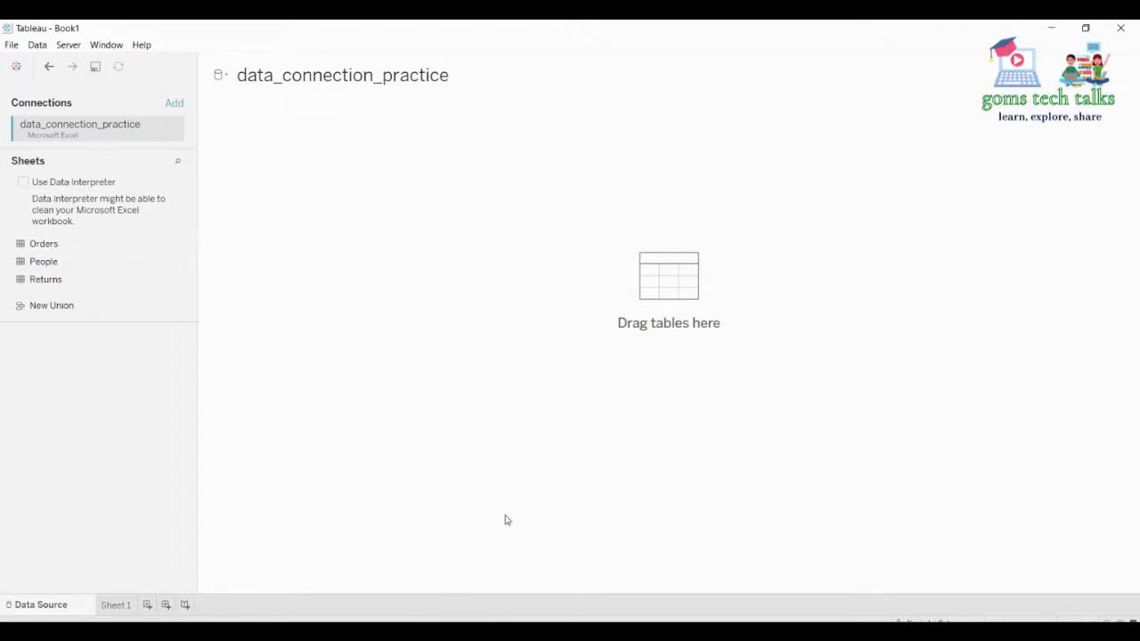
Step: Open the data_connection_practice workbook in Excel from the Tableau folder and look through its Orders, Returns and People sheets
left_click(459, 634)
left_click(539, 583)
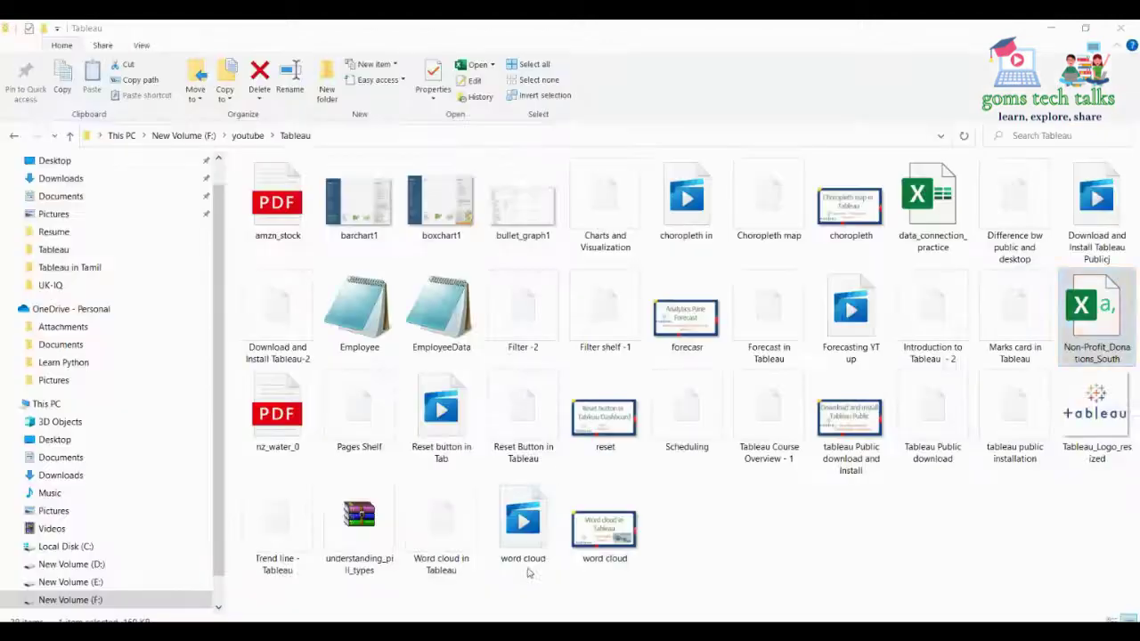
double_click(932, 205)
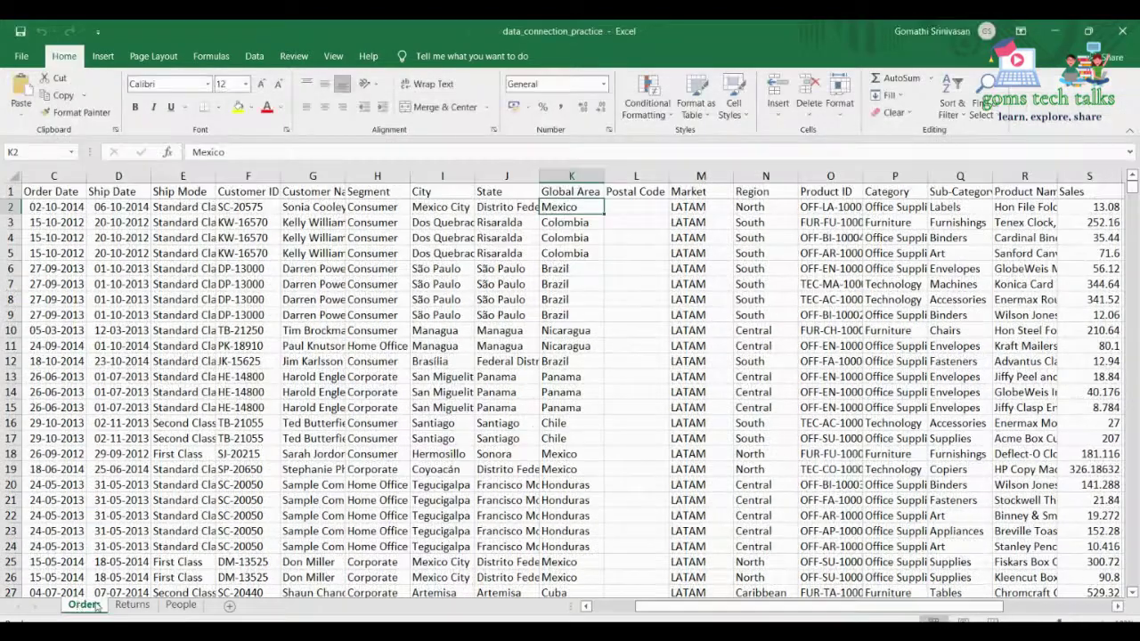
left_click(137, 607)
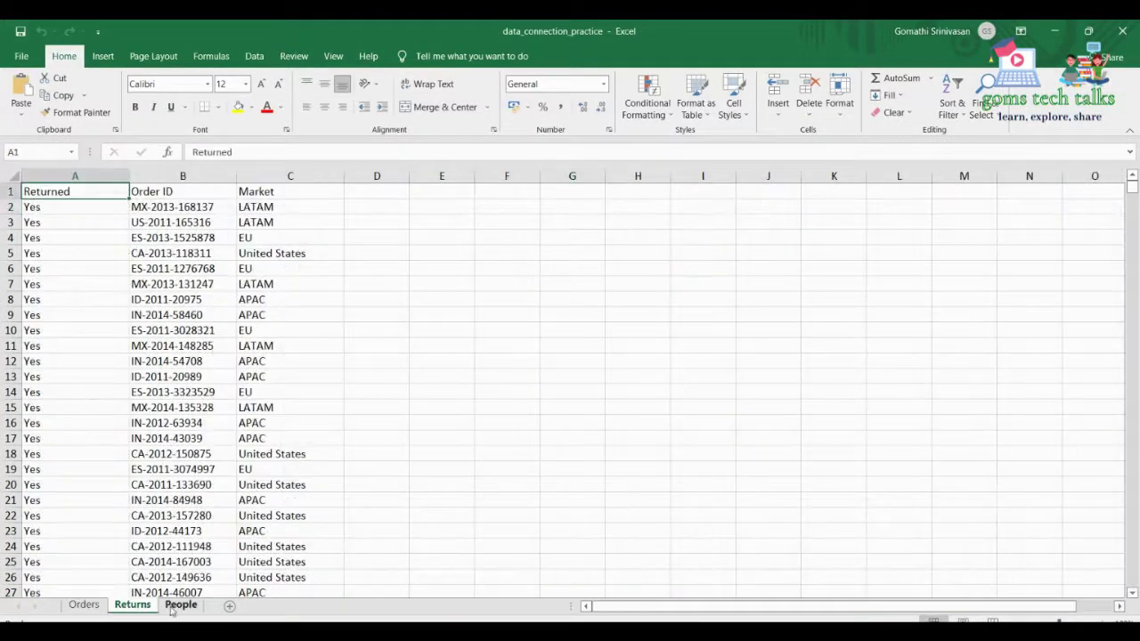
left_click(174, 608)
left_click(84, 606)
left_click(131, 605)
left_click(176, 609)
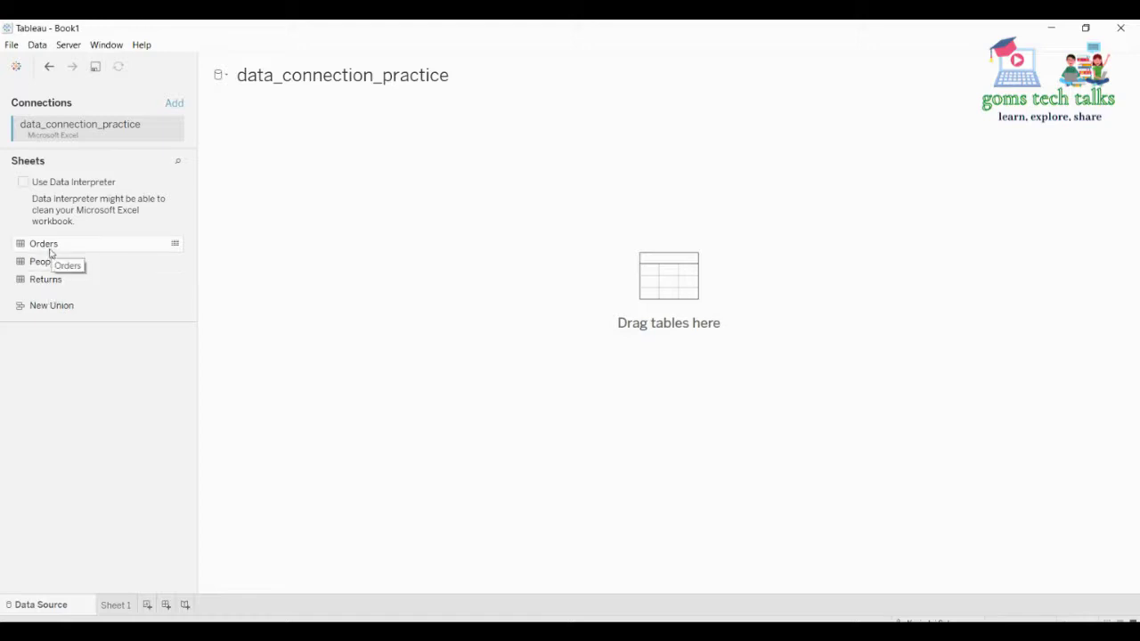
Step: Back in Tableau, add the Orders table to the data source canvas and enlarge the data preview area below it
left_click_drag(45, 245, 620, 295)
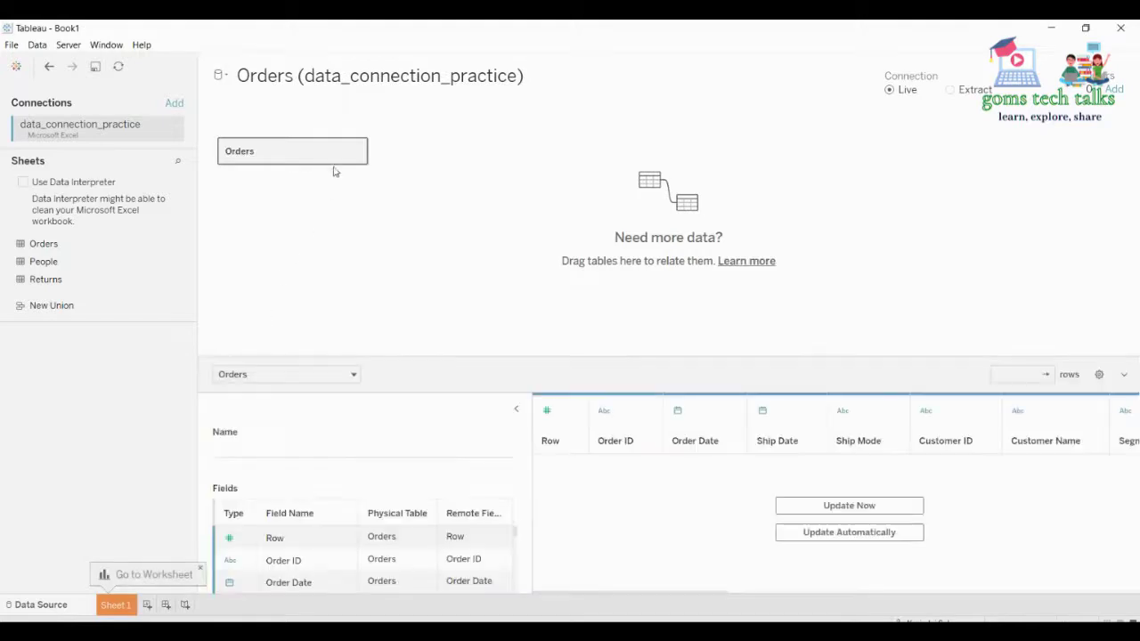
left_click_drag(470, 357, 481, 267)
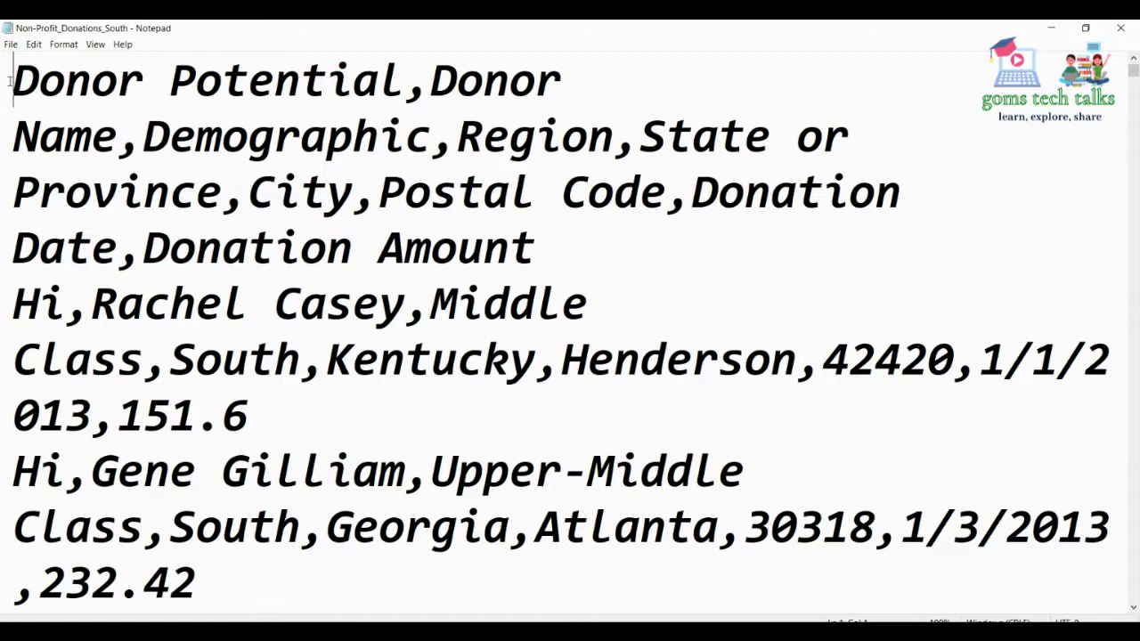
Step: Highlight Donor Potential in the Non-Profit_Donations_South text, then open the same CSV file in Excel and fit column A's width
left_click_drag(11, 81, 407, 93)
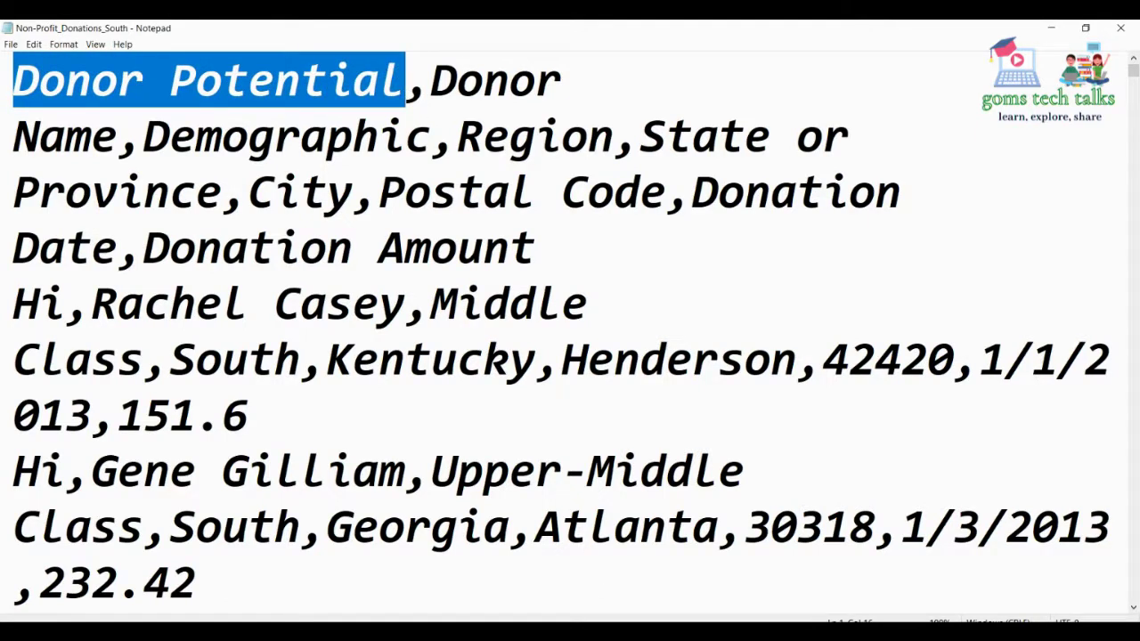
mouse_move(459, 634)
left_click(543, 535)
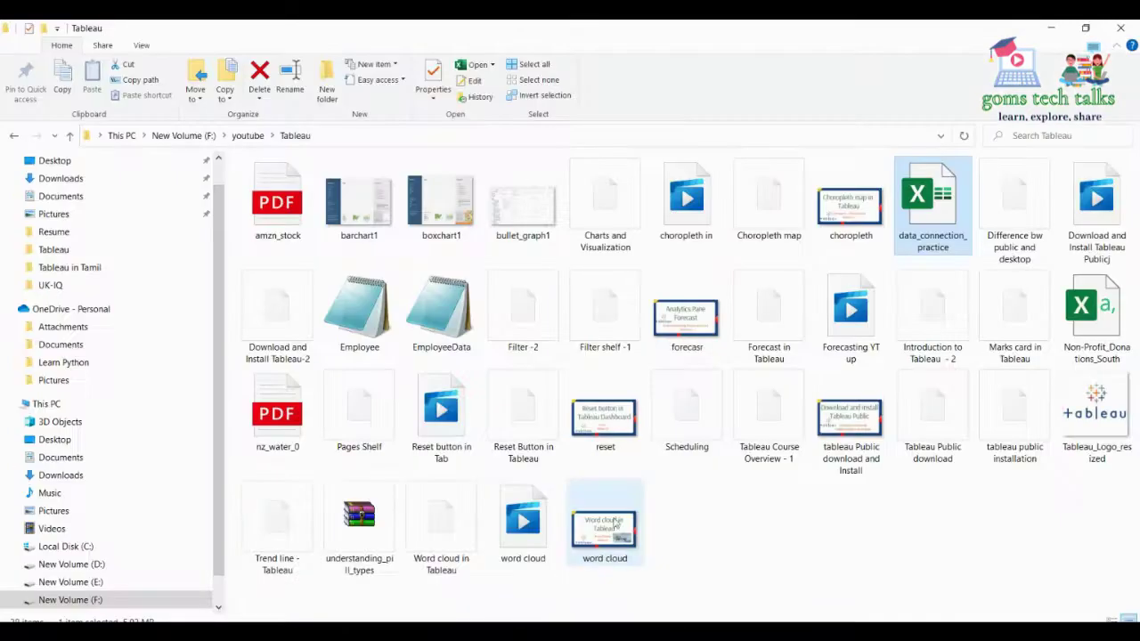
right_click(1100, 320)
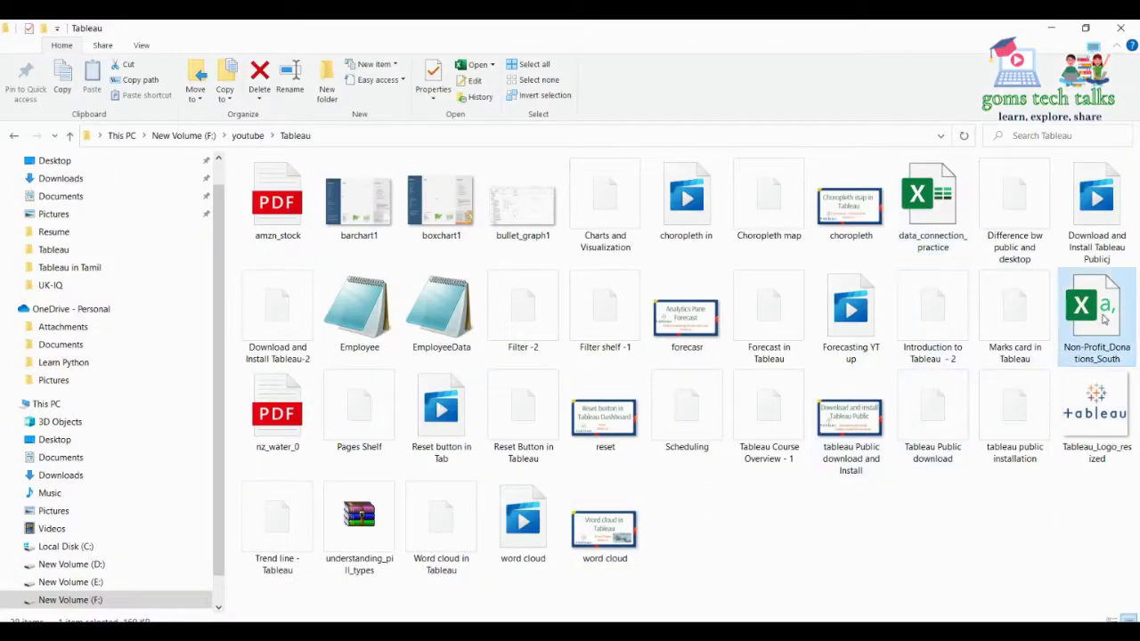
left_click(746, 596)
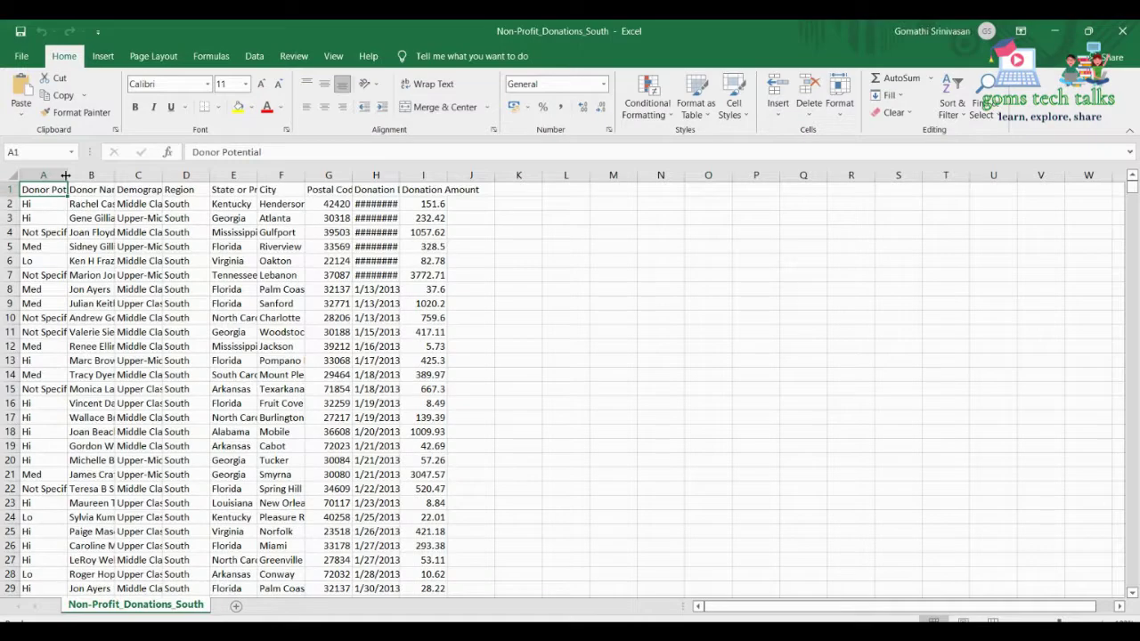
double_click(68, 171)
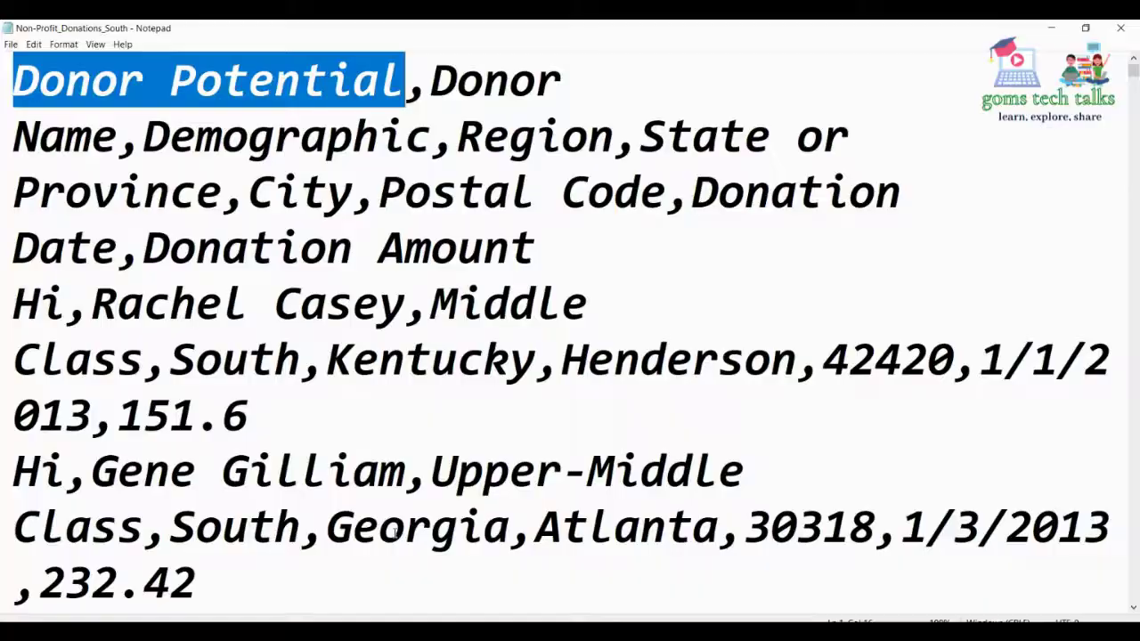
Step: Back in Notepad, highlight the Donor Name header, the whole header row and the first record's first value to examine the comma separation
left_click(25, 82)
left_click_drag(13, 81, 122, 145)
left_click(406, 98)
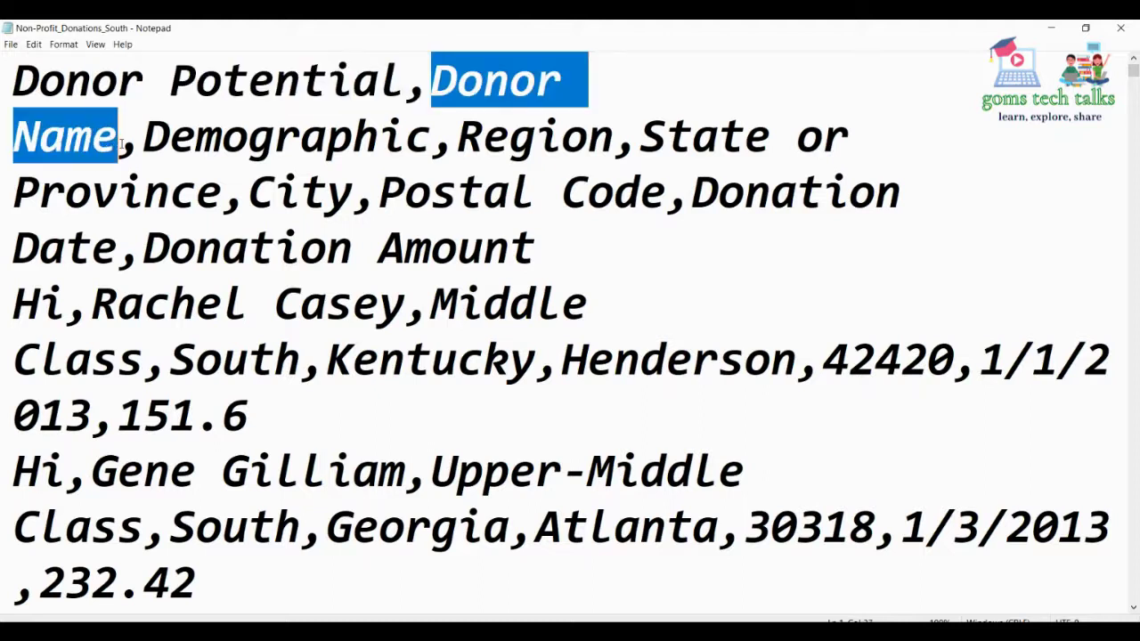
left_click_drag(16, 81, 614, 238)
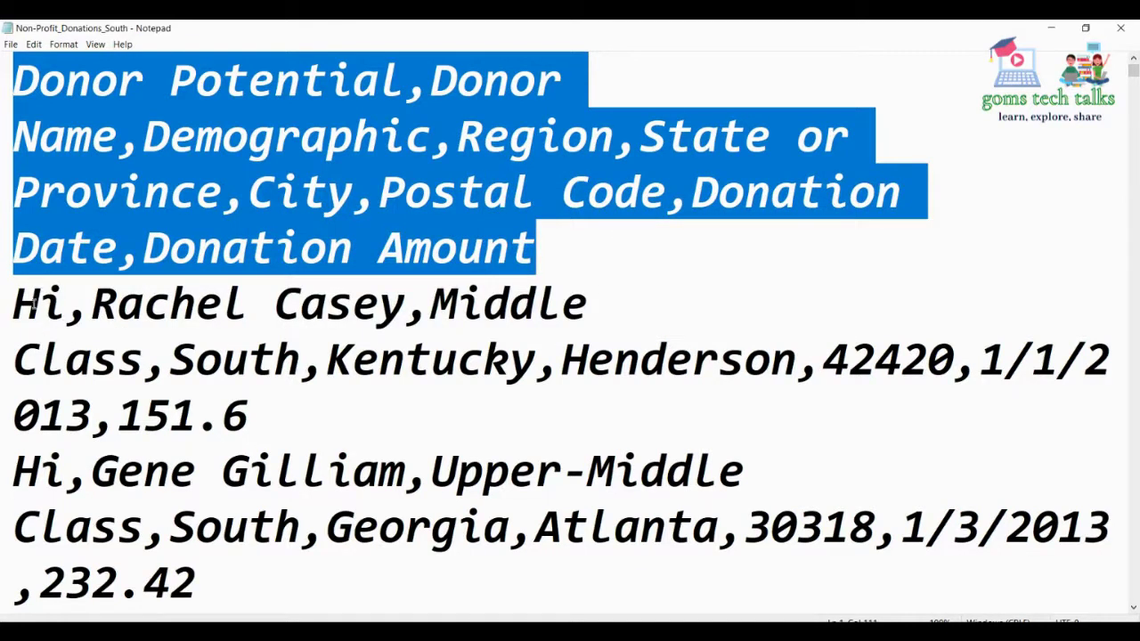
left_click_drag(4, 307, 58, 305)
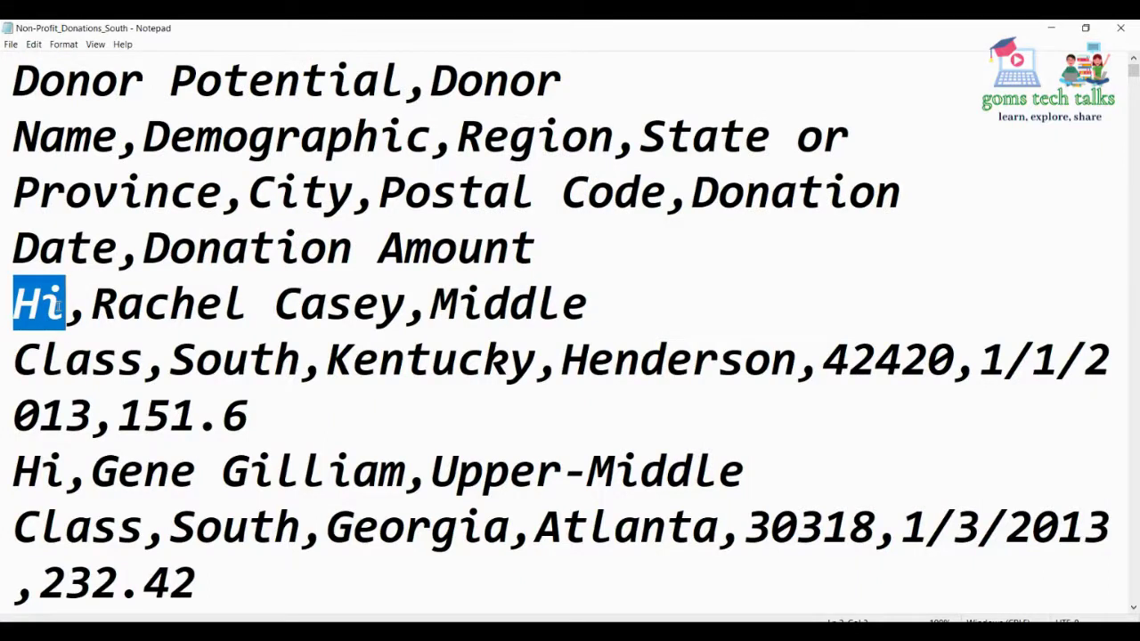
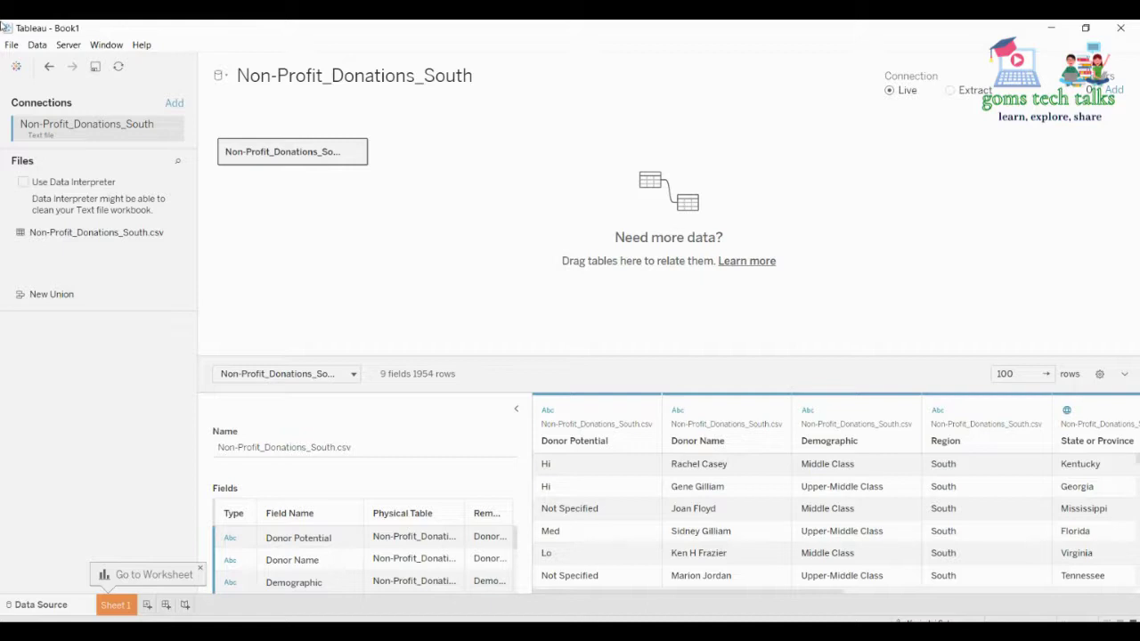
Step: Start adding another connection to the Non-Profit_Donations_South data source
left_click(175, 106)
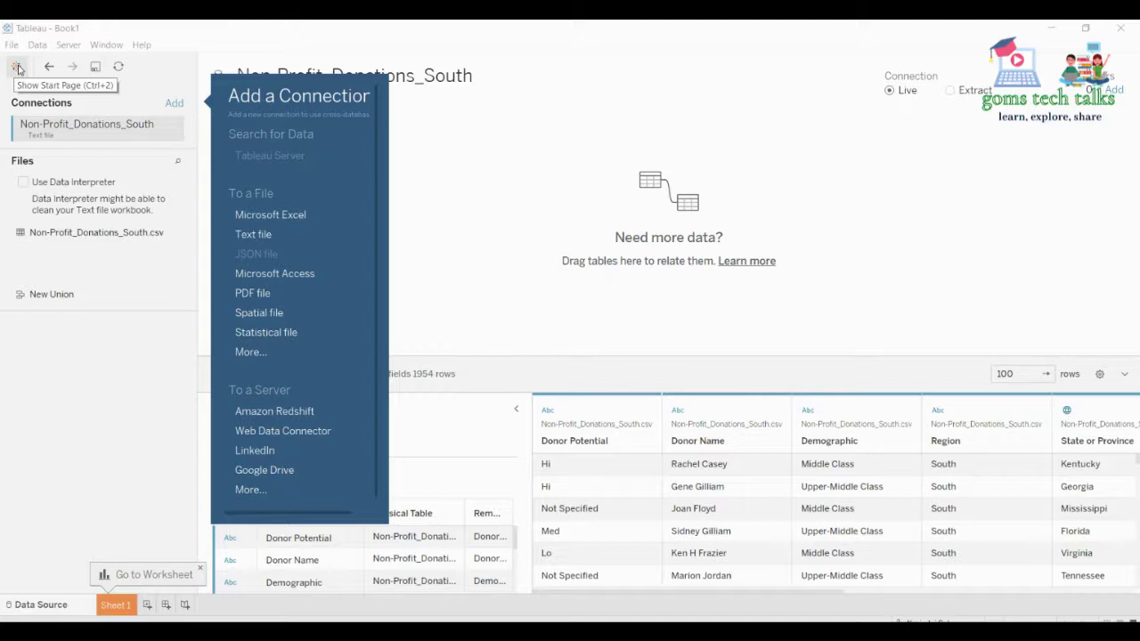
left_click(253, 293)
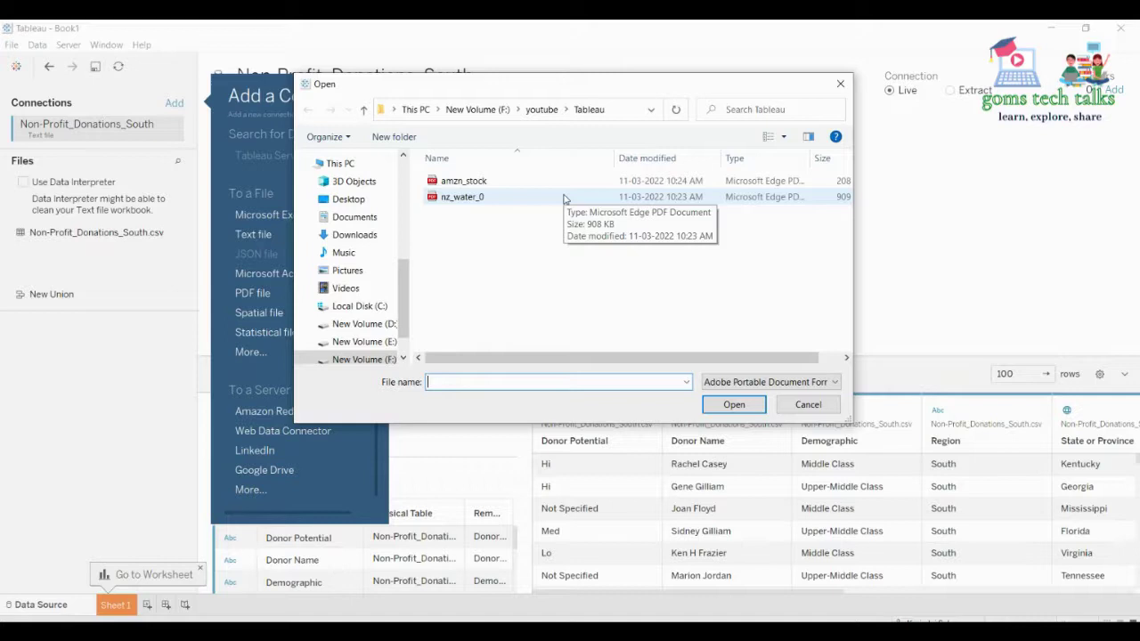
left_click(504, 182)
left_click(733, 406)
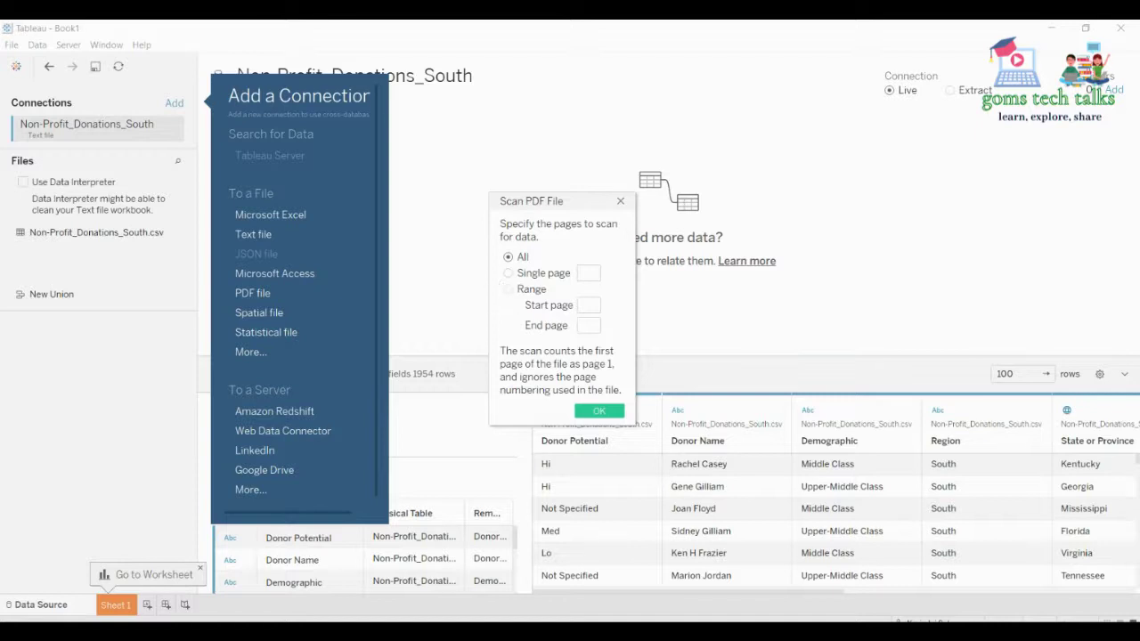
left_click(547, 553)
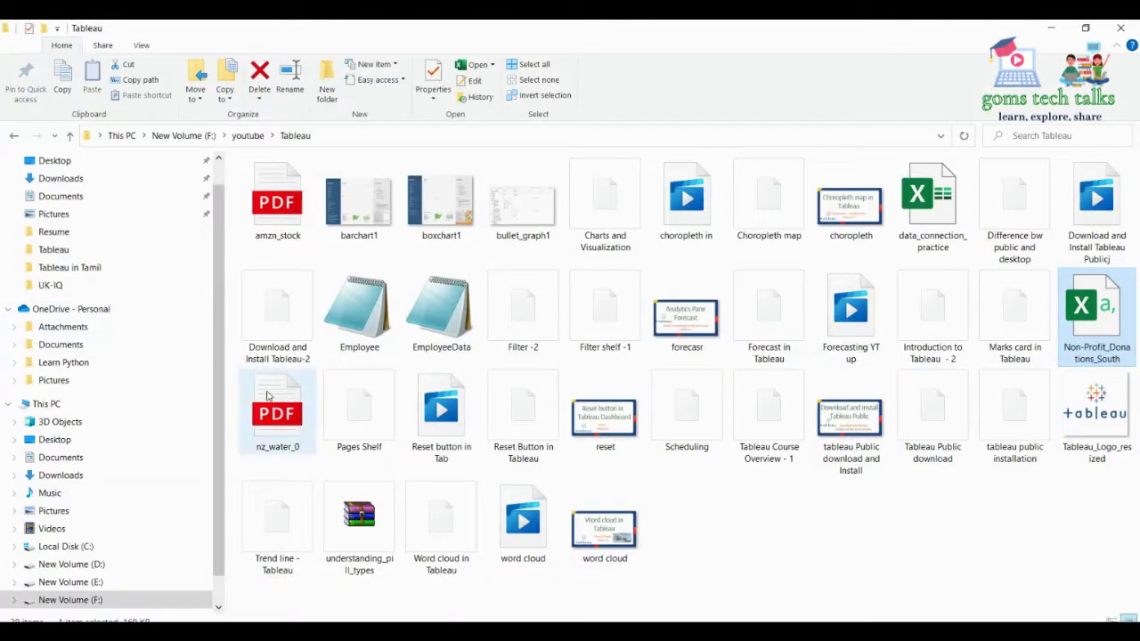
left_click(1050, 27)
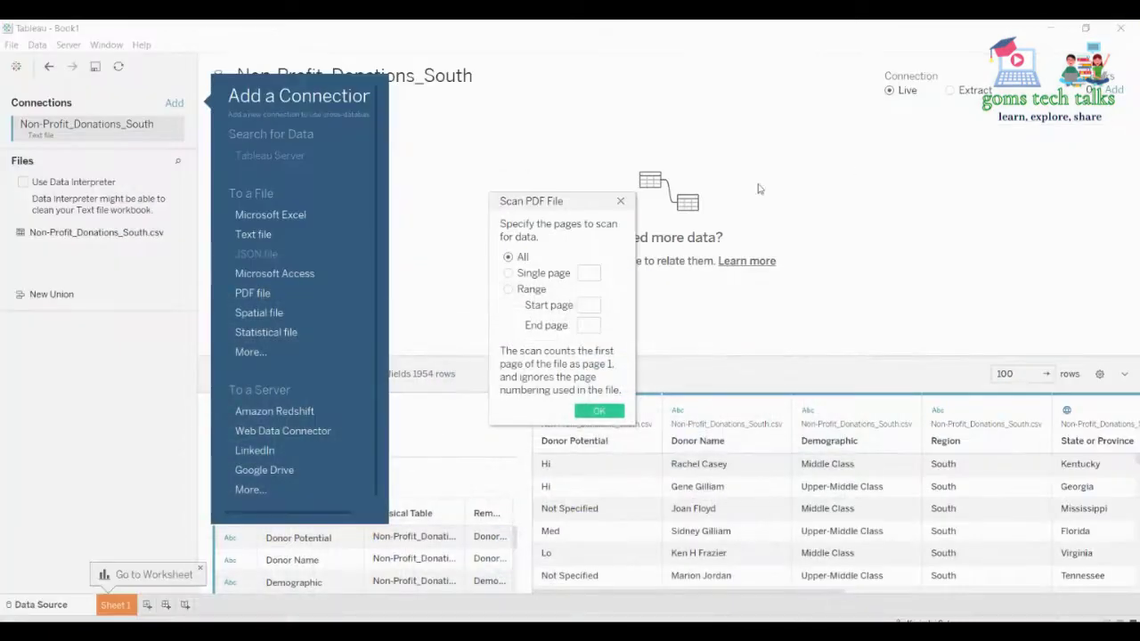
left_click(621, 200)
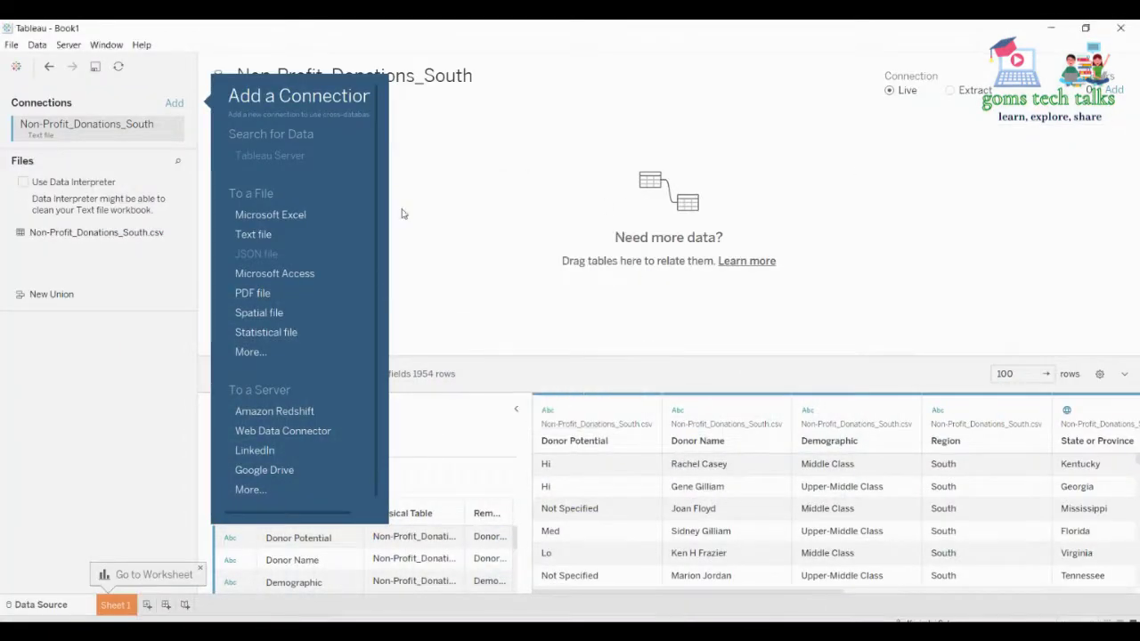
Step: Choose the PDF file amzn_stock for the additional connection
left_click(263, 293)
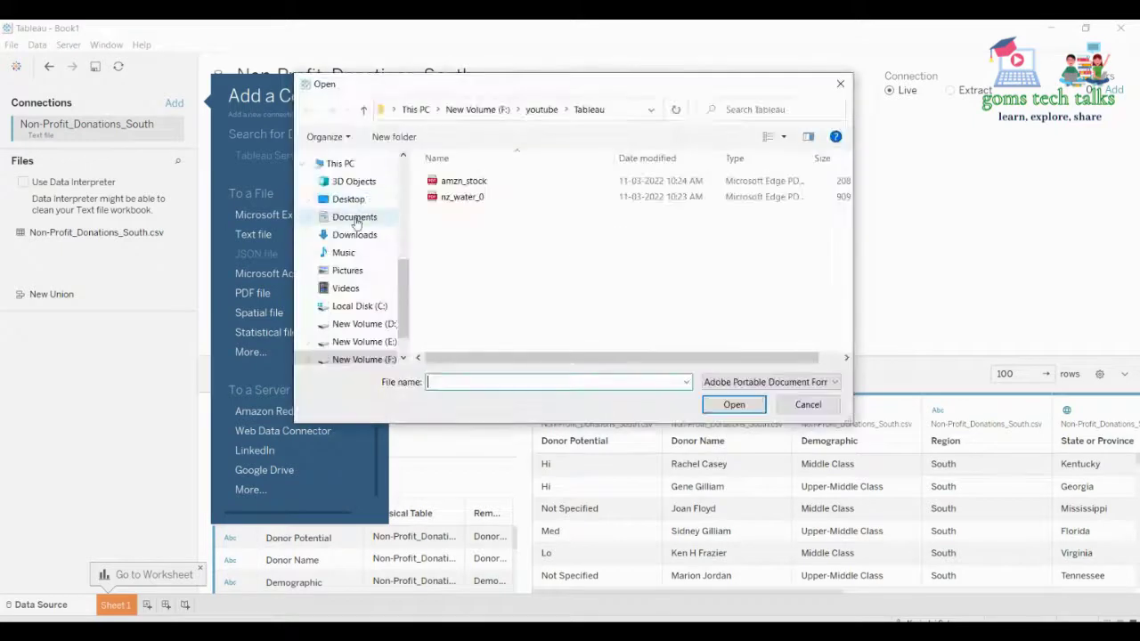
left_click(464, 181)
left_click(734, 405)
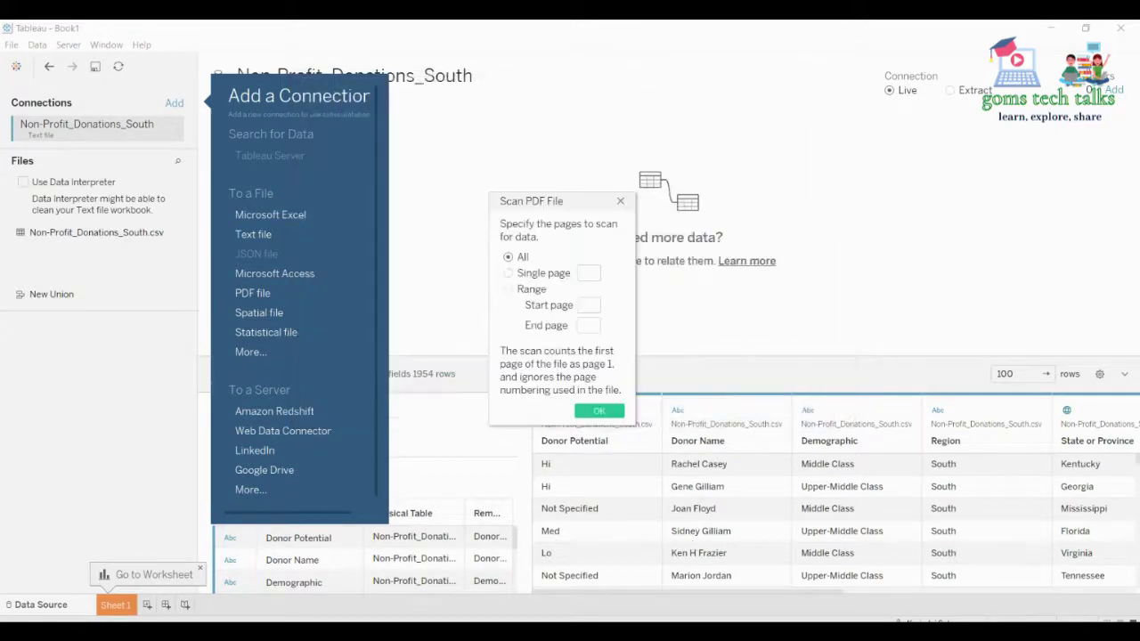
Step: Open amzn_stock.pdf from the Tableau folder and examine the stock tables and chart across its pages
left_click(535, 579)
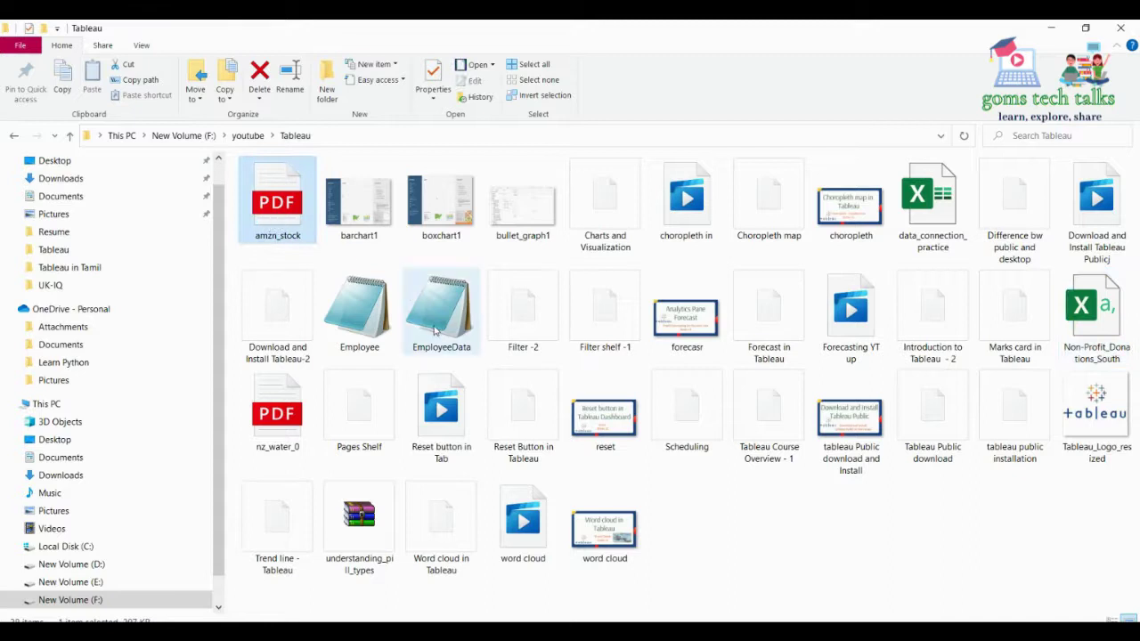
key("Return")
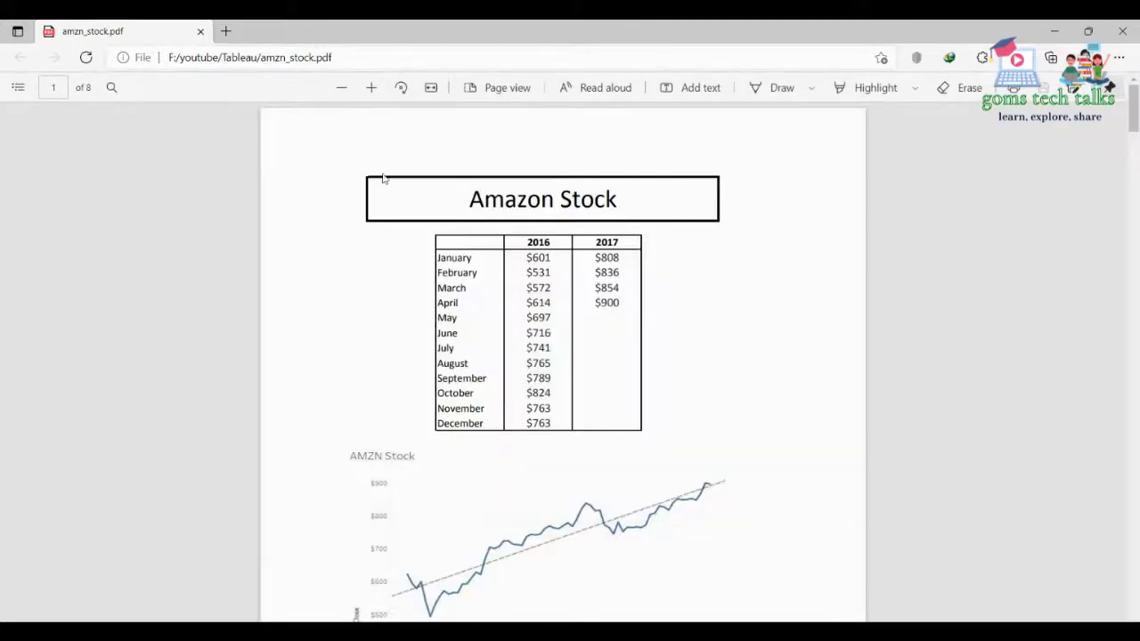
scroll(733, 491, "down", 2)
scroll(733, 491, "up", 2)
scroll(771, 465, "down", 4)
scroll(748, 469, "up", 4)
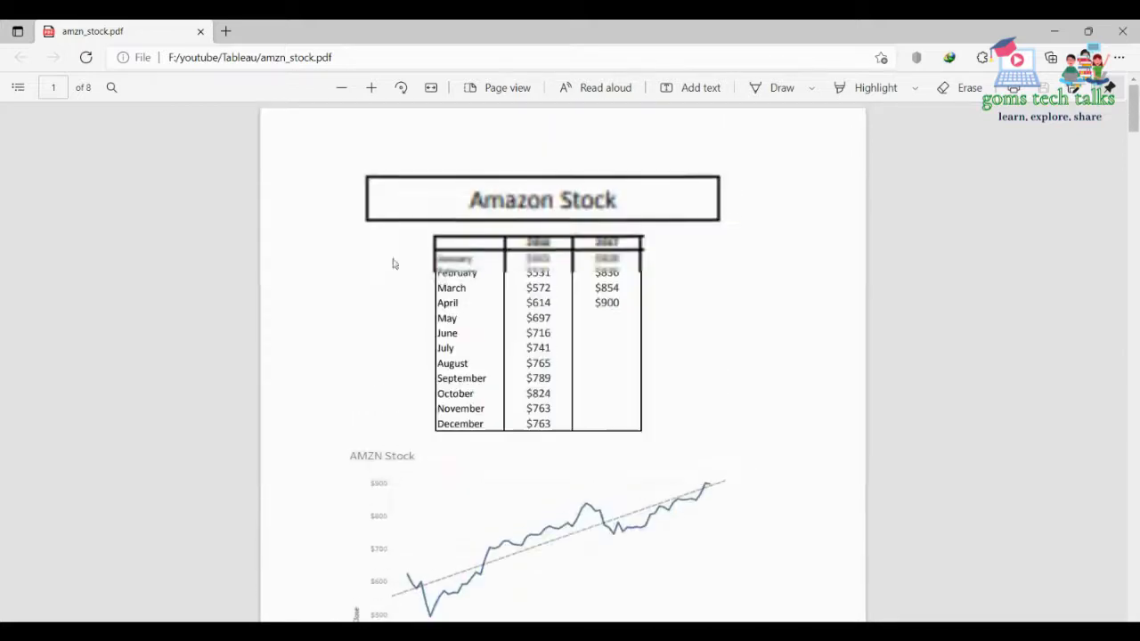
scroll(698, 522, "down", 20)
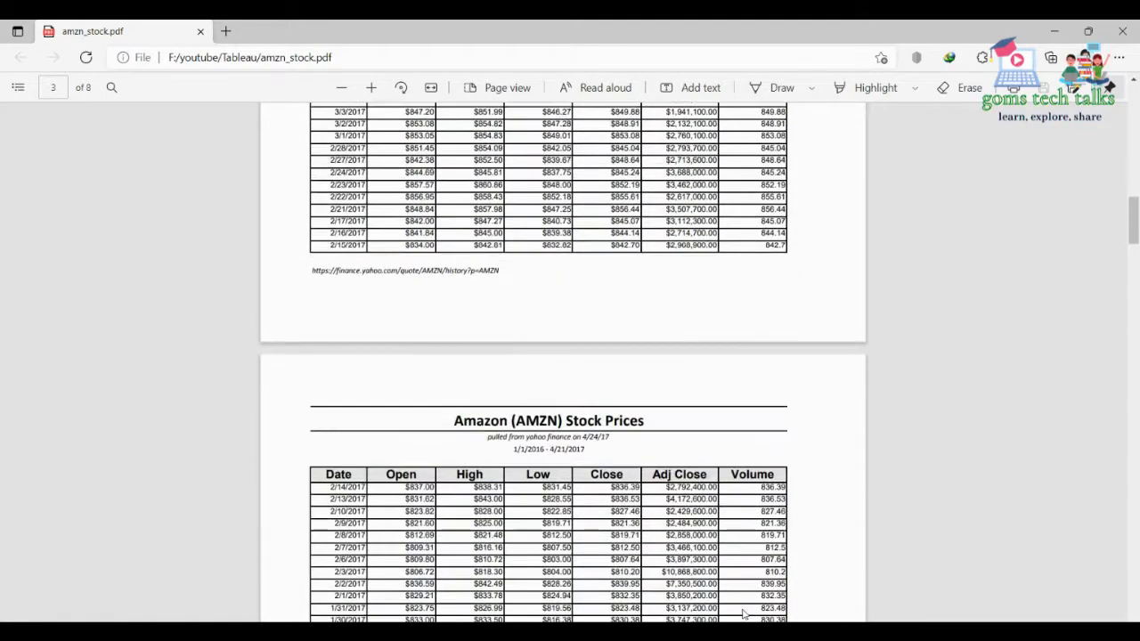
scroll(745, 612, "down", 15)
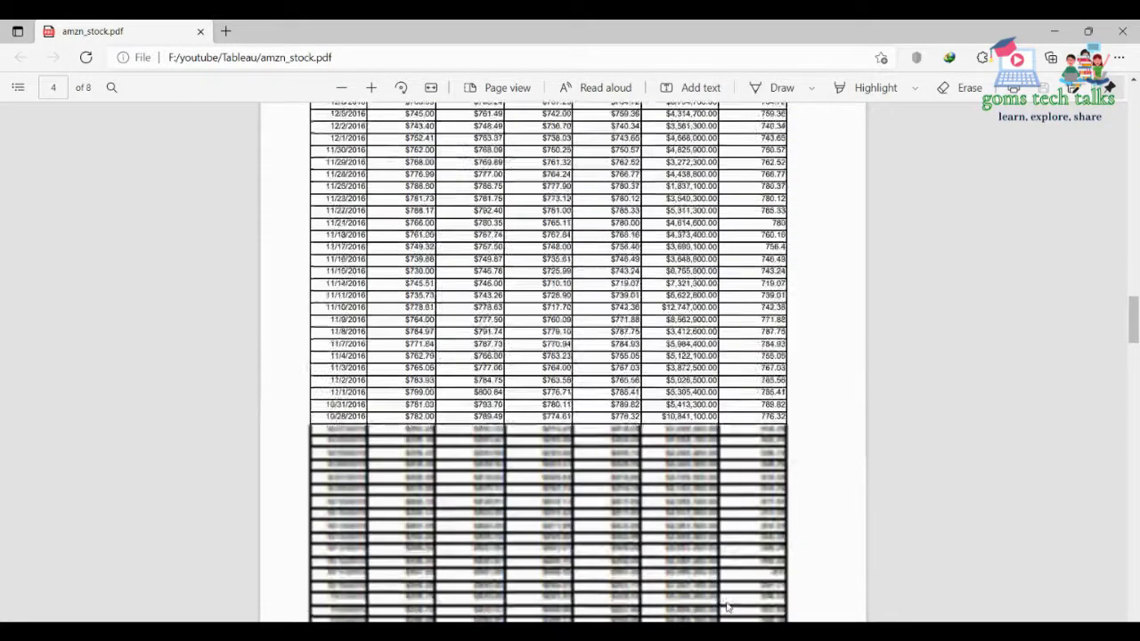
scroll(726, 606, "down", 20)
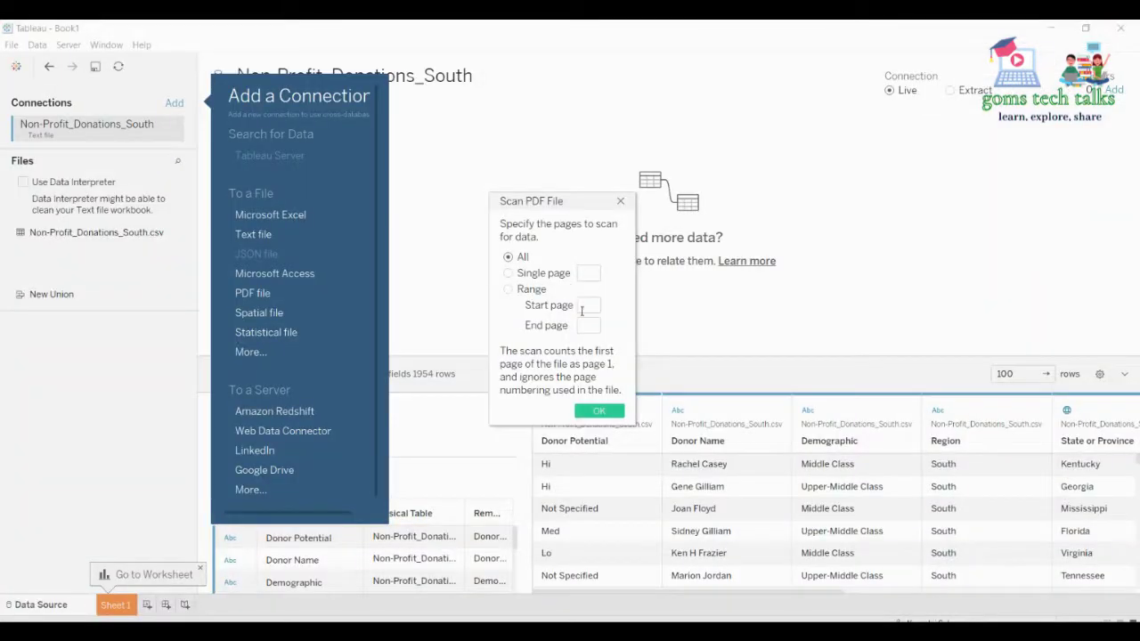
Step: Back in Tableau, try the page range option for the PDF scan, then scan all pages to add the amzn_stock connection
left_click(592, 306)
left_click(580, 326)
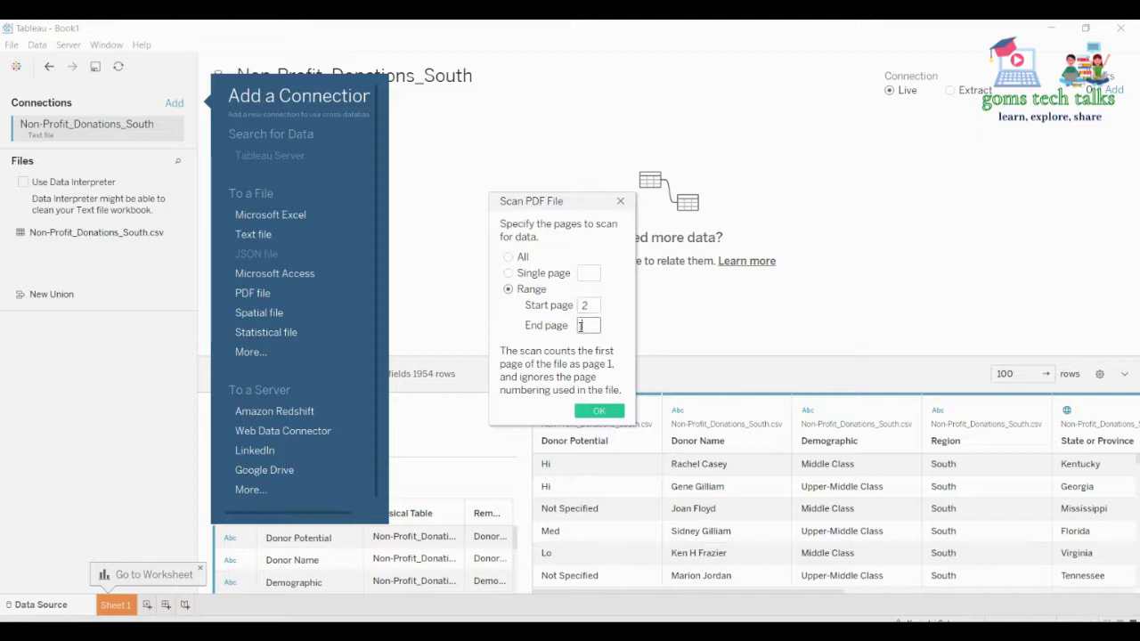
left_click(509, 258)
left_click(600, 412)
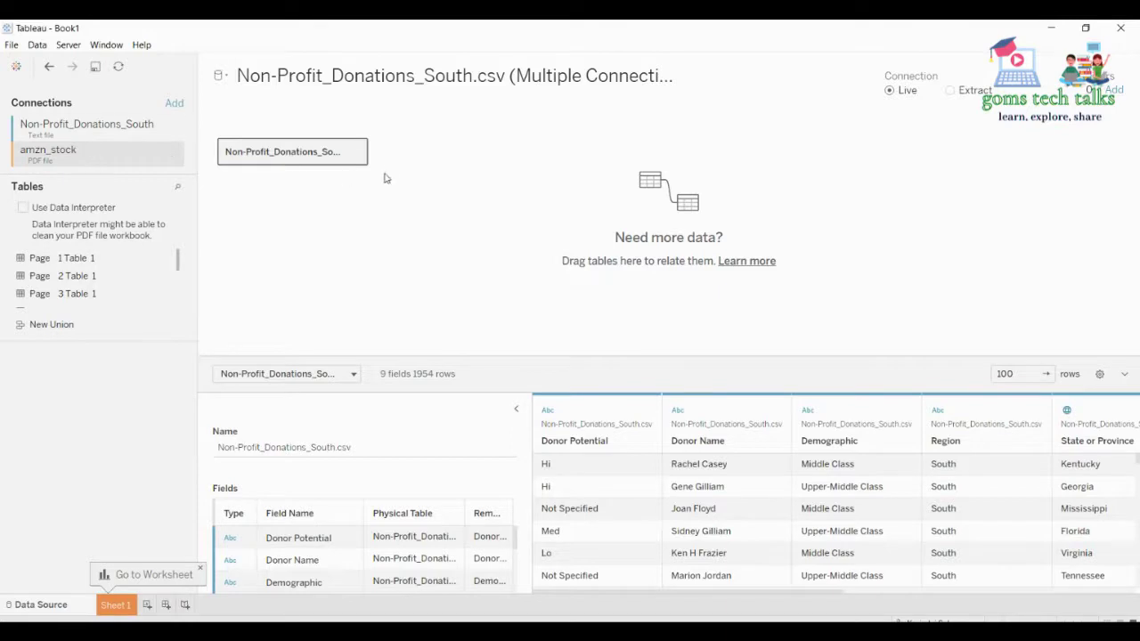
Step: Replace the Non-Profit_Donations_South table on the canvas with Page 2 Table 1 from amzn_stock, and enlarge the data preview
left_click(356, 154)
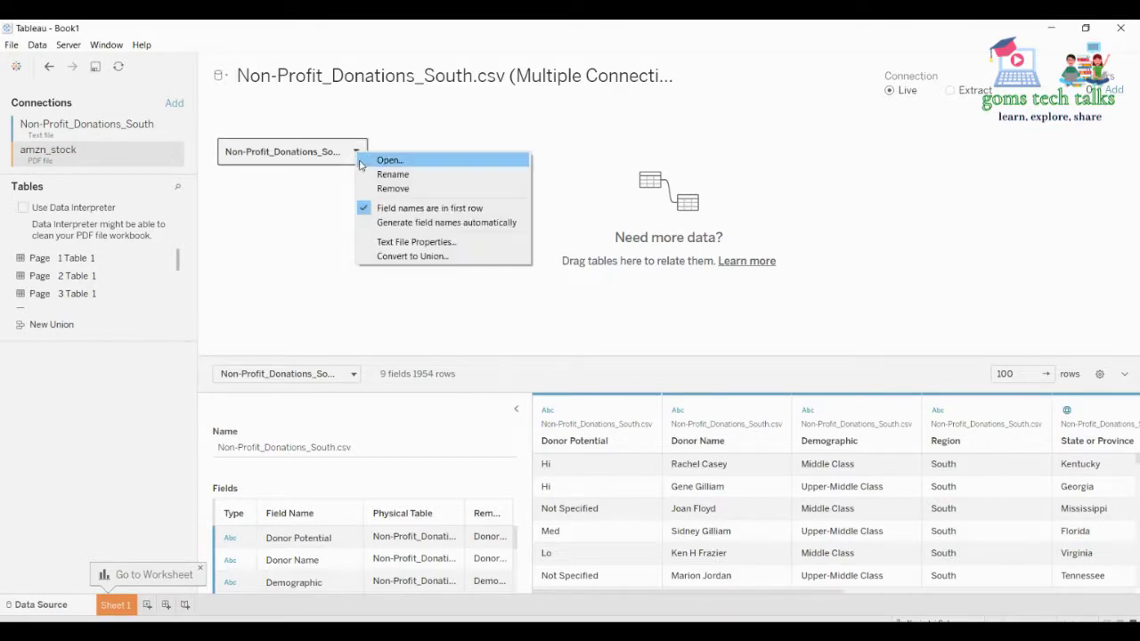
left_click(374, 187)
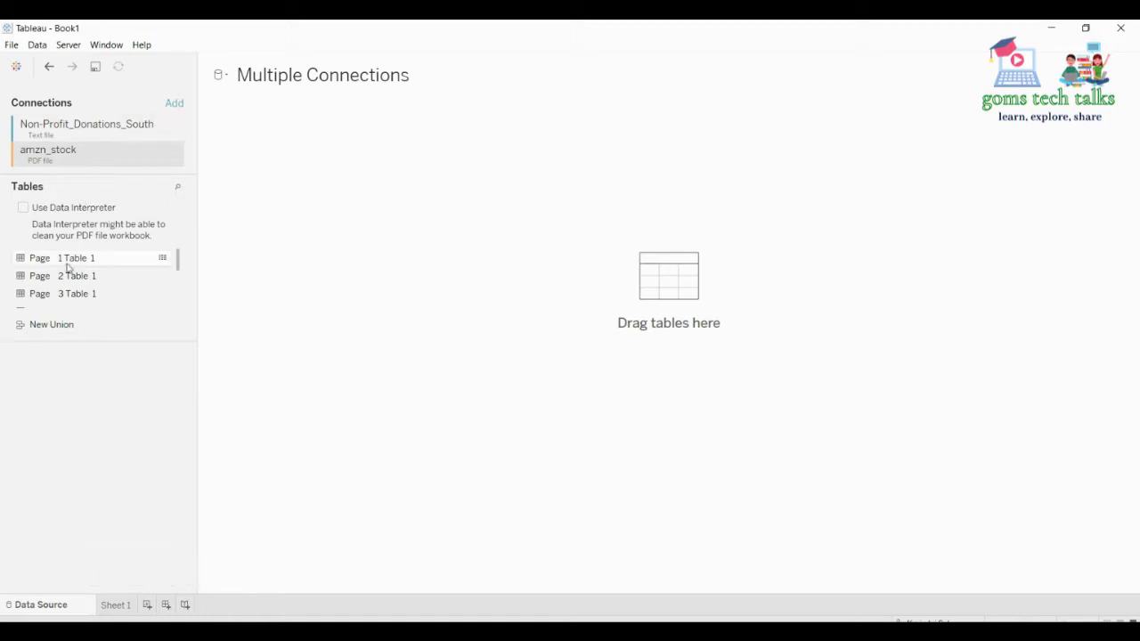
scroll(80, 259, "down", 5)
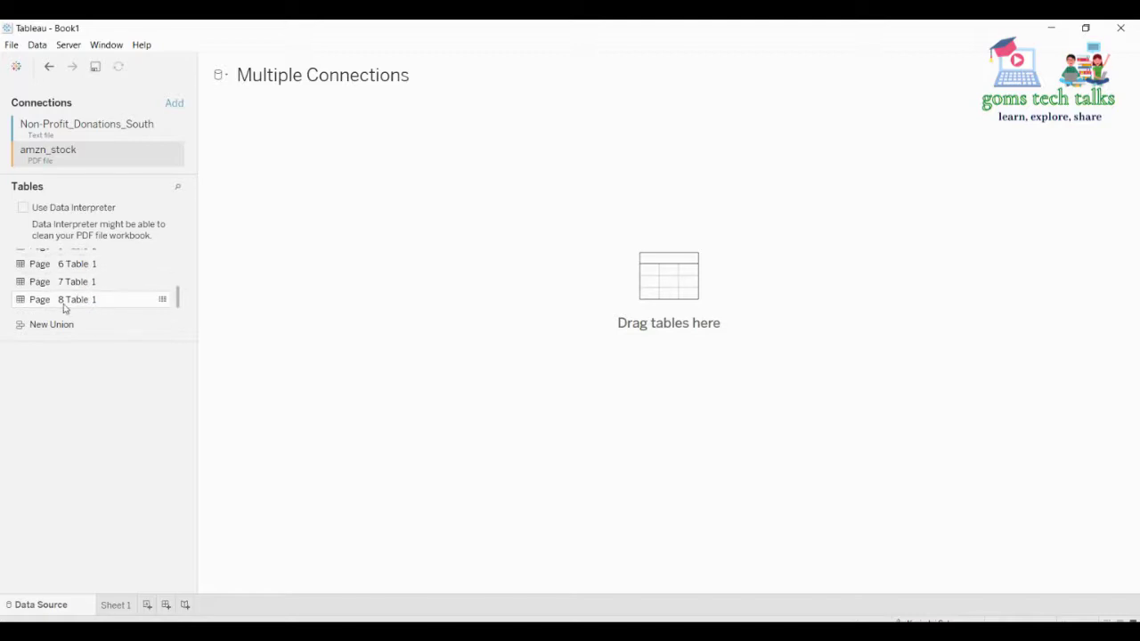
scroll(68, 303, "up", 5)
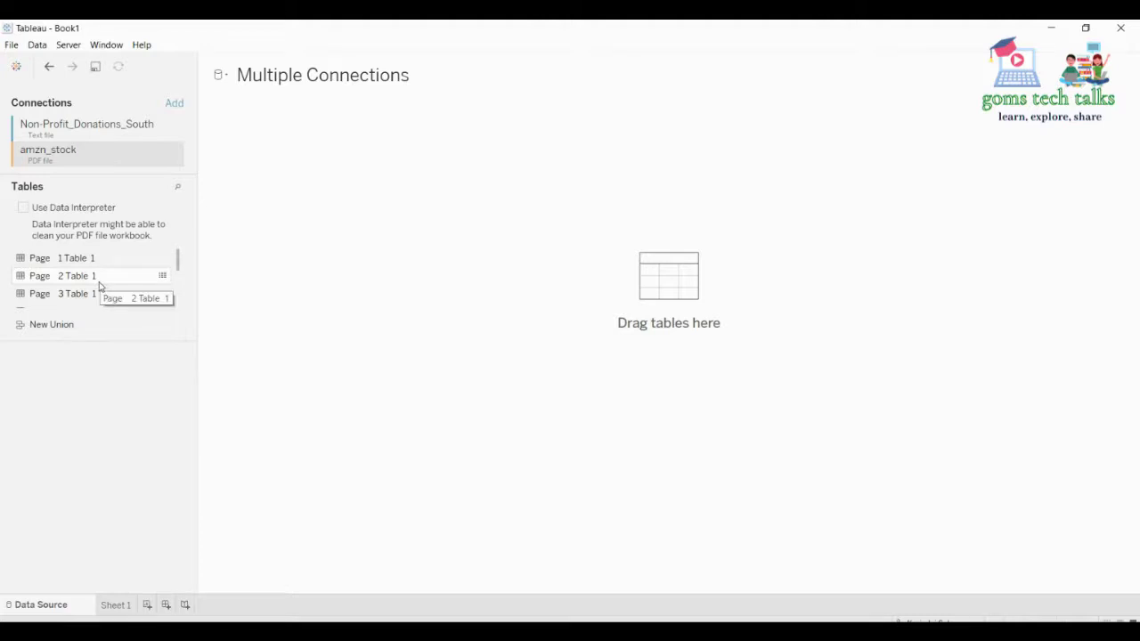
left_click_drag(100, 285, 326, 187)
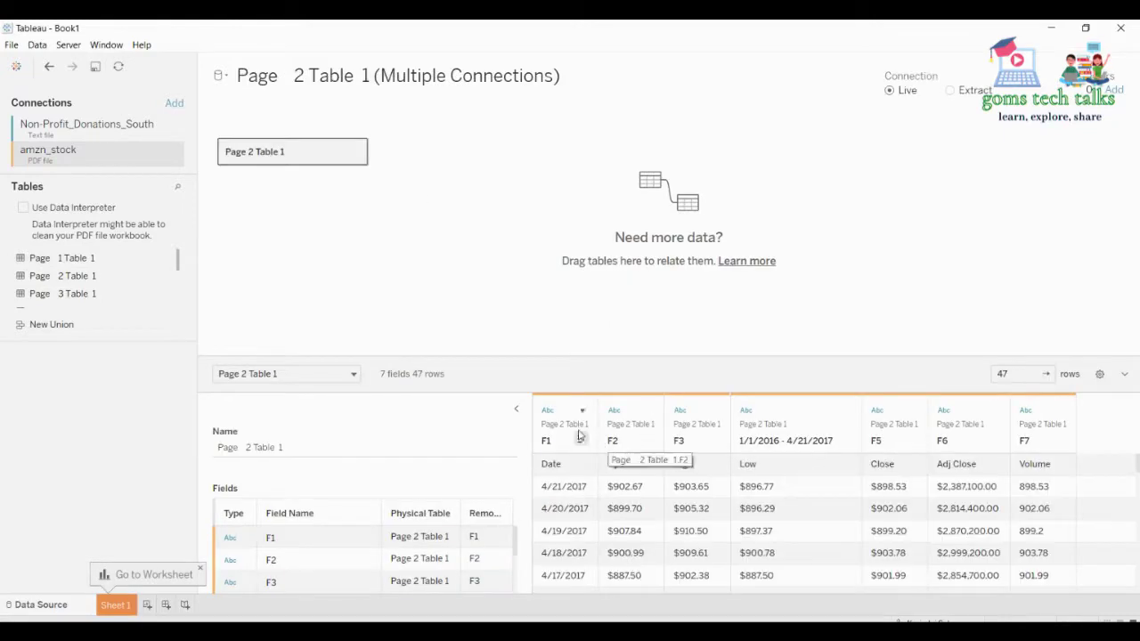
left_click_drag(575, 357, 570, 222)
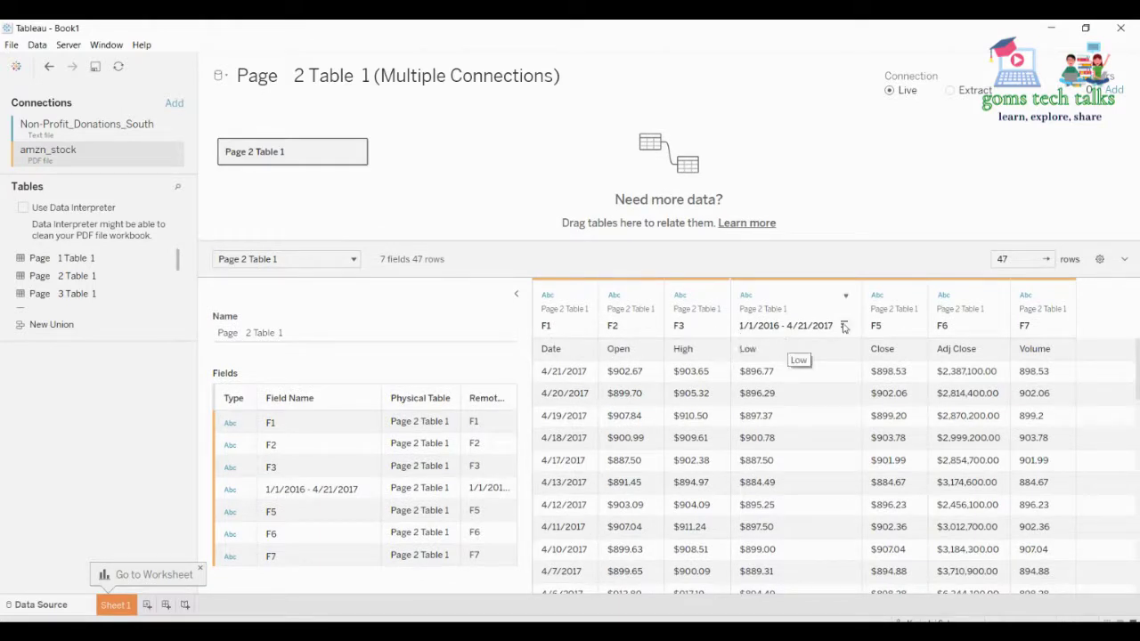
Step: Switch to amzn_stock.pdf, examine the stock table's column headings from Date to Volume, and return to Tableau
key("alt+Tab")
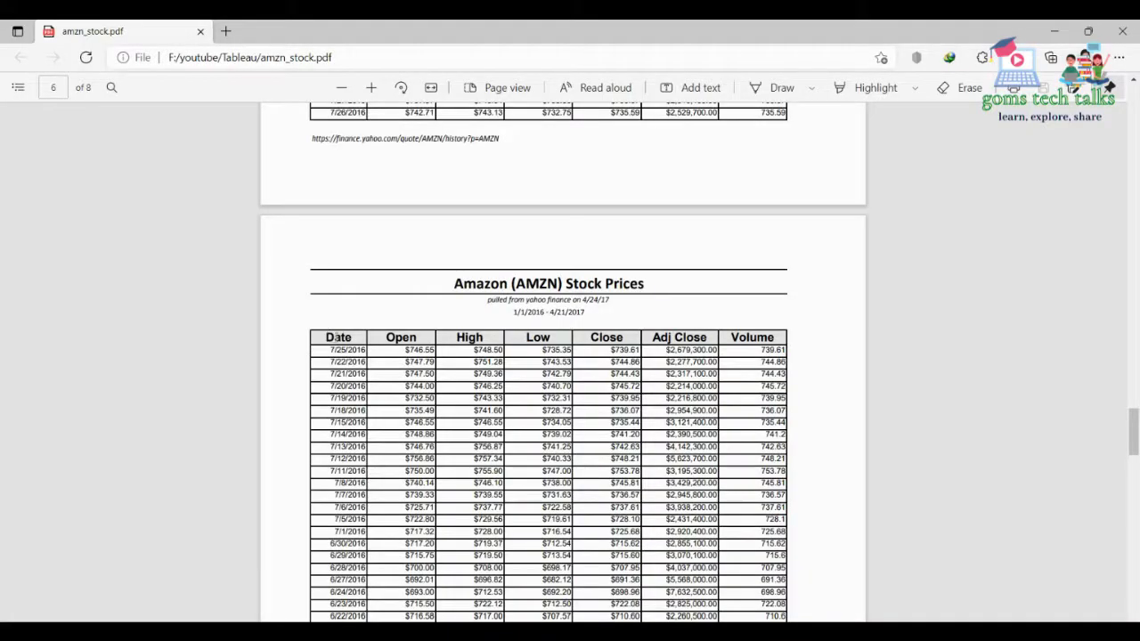
double_click(401, 338)
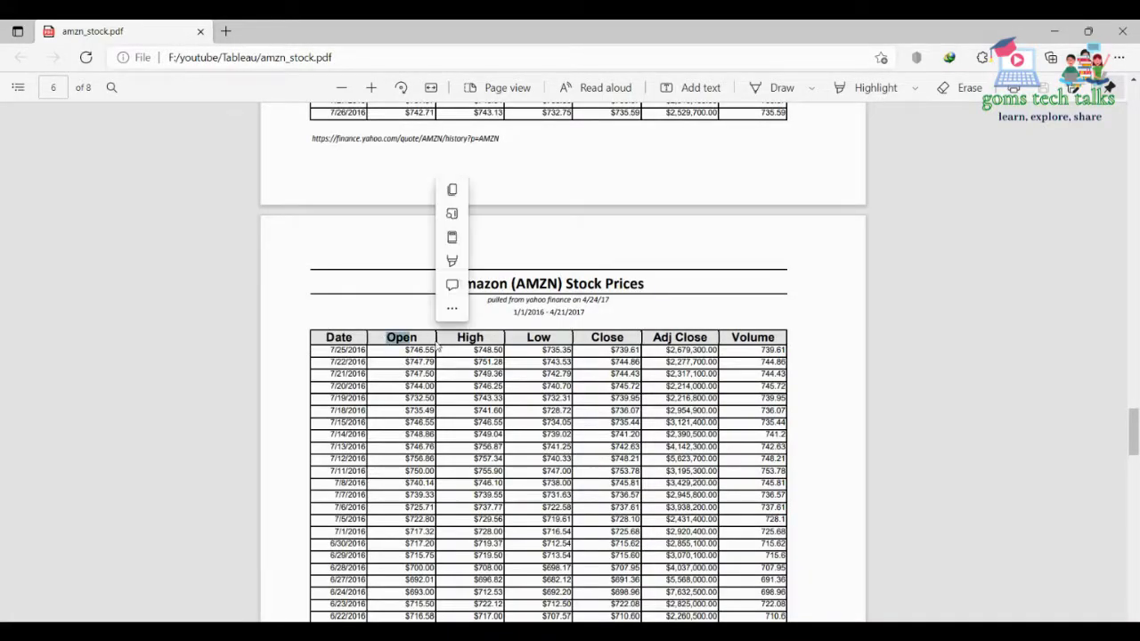
left_click(538, 338)
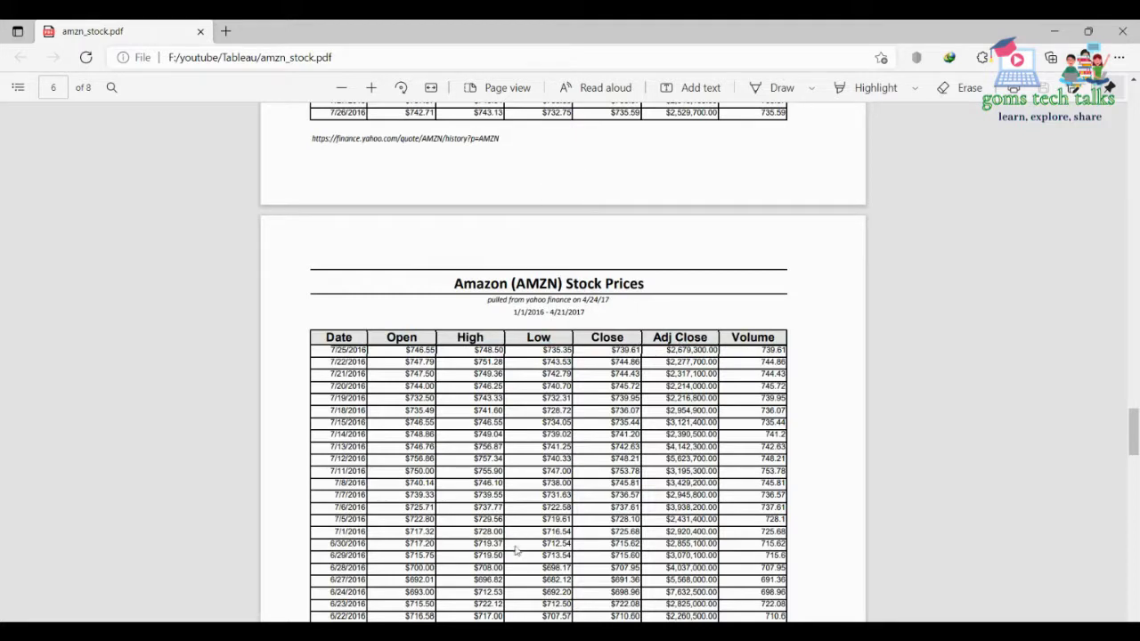
key("alt+Tab")
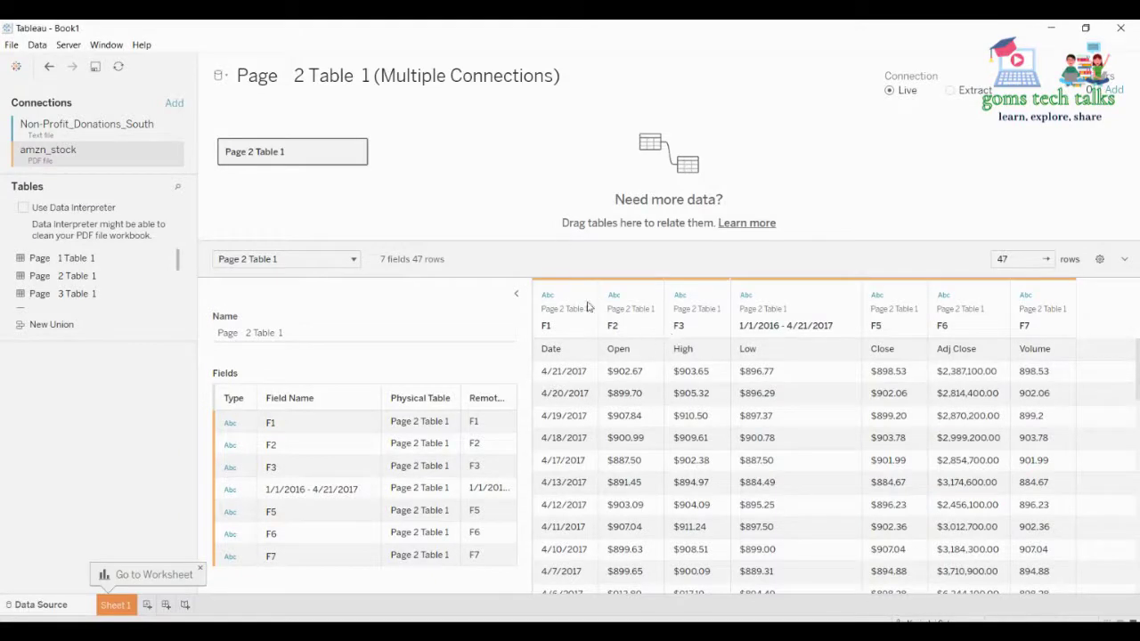
left_click(546, 331)
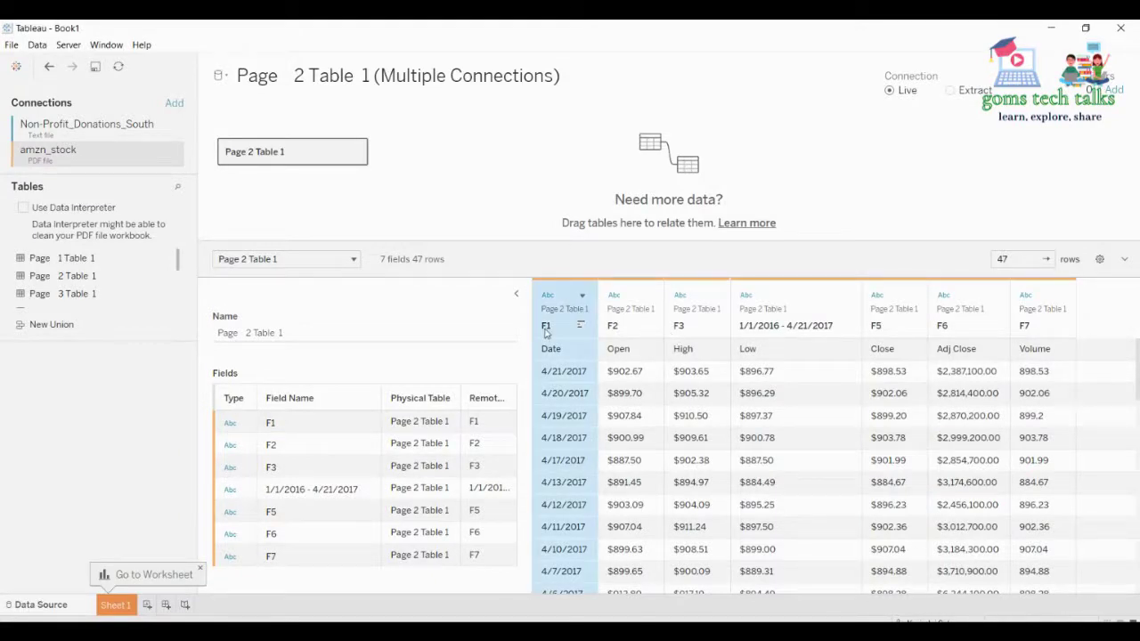
left_click(548, 328)
double_click(618, 327)
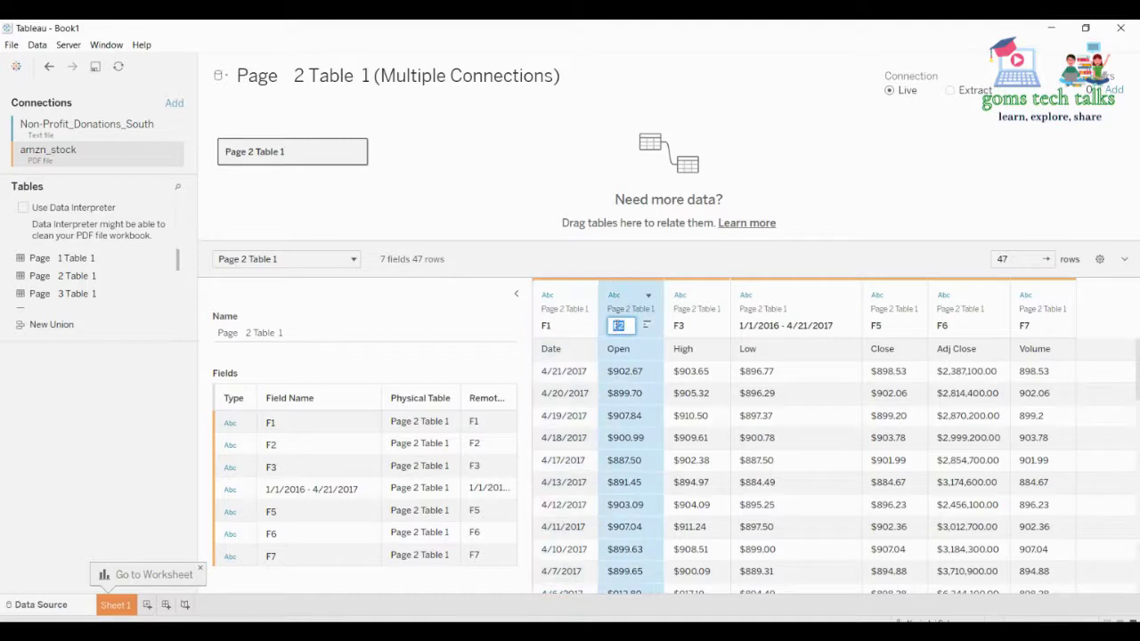
left_click(505, 208)
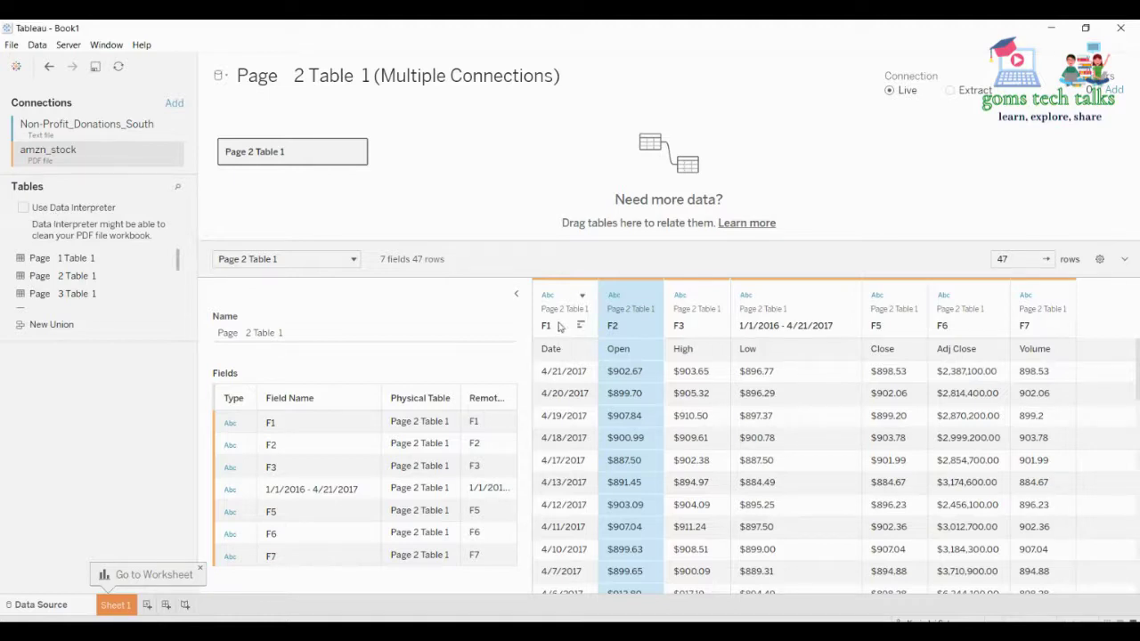
Step: Clean the amzn_stock tables with Data Interpreter, and check the columns of Page 2 Table 1 against amzn_stock.pdf
left_click(23, 209)
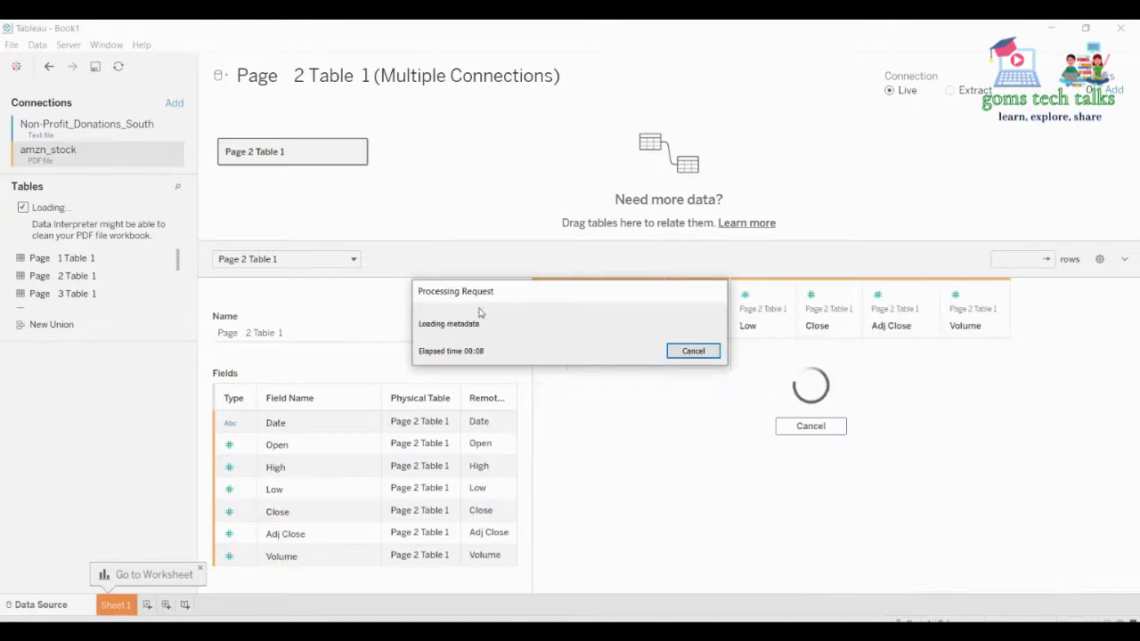
left_click(626, 331)
left_click(693, 332)
left_click(755, 338)
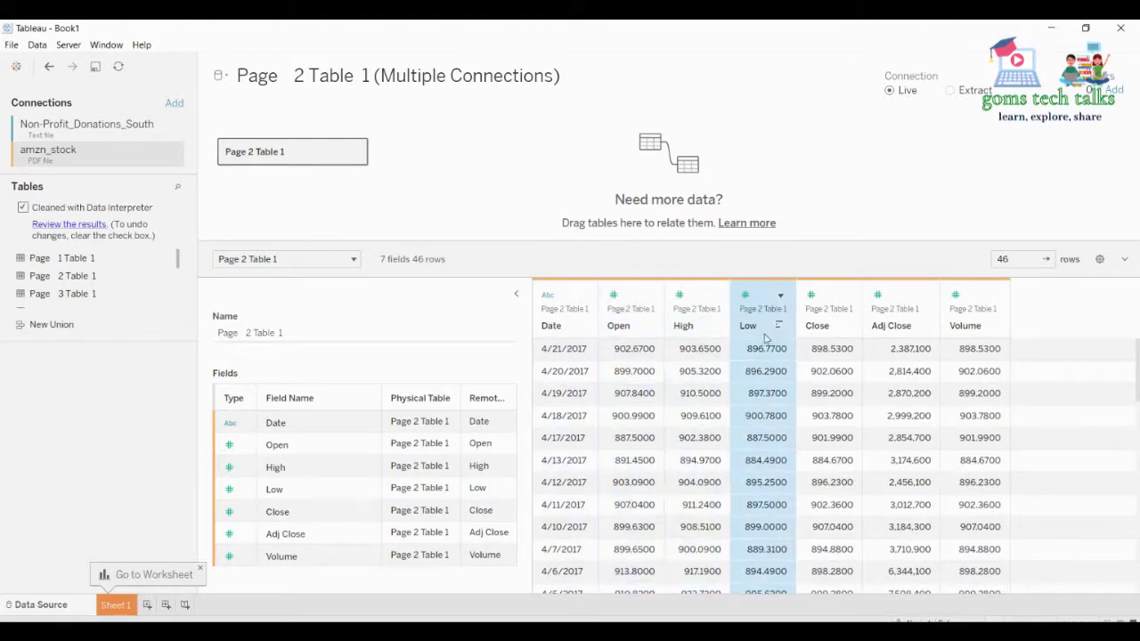
left_click(897, 332)
left_click(969, 328)
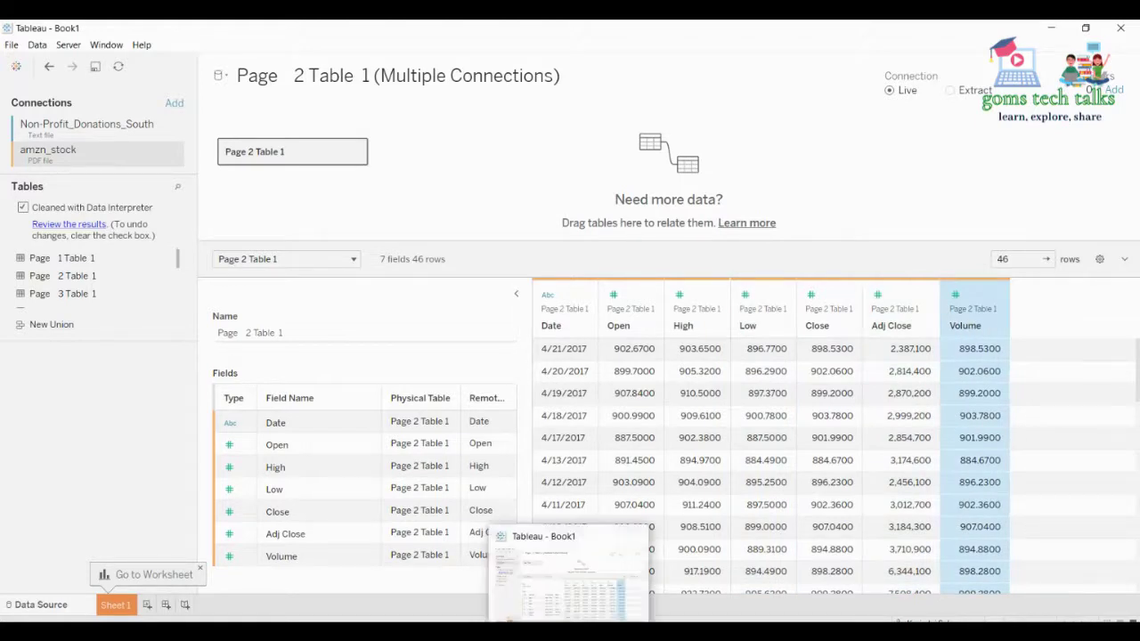
left_click(241, 559)
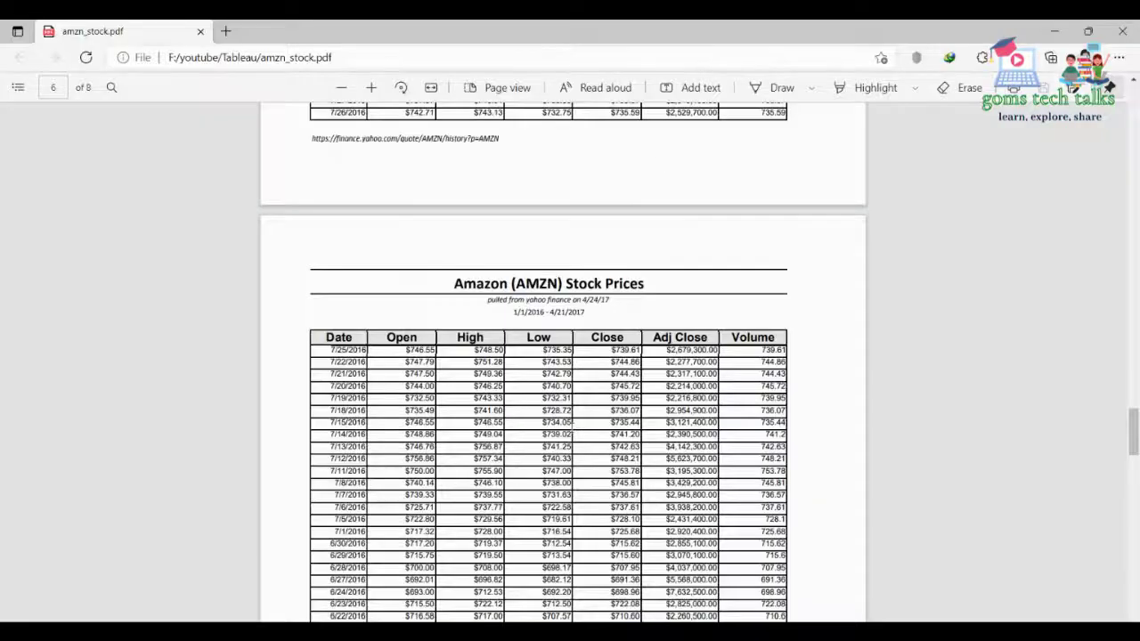
key("alt+Tab")
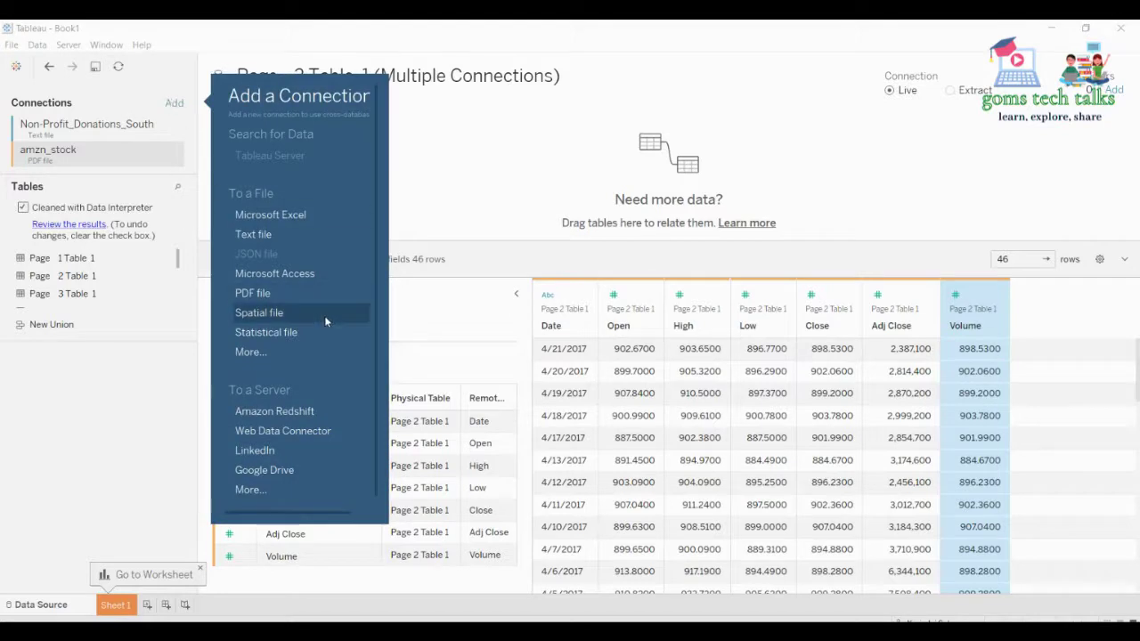
Step: Add a Google Drive connection and sign in to Google with the account's e-mail and password
scroll(324, 315, "down", 1)
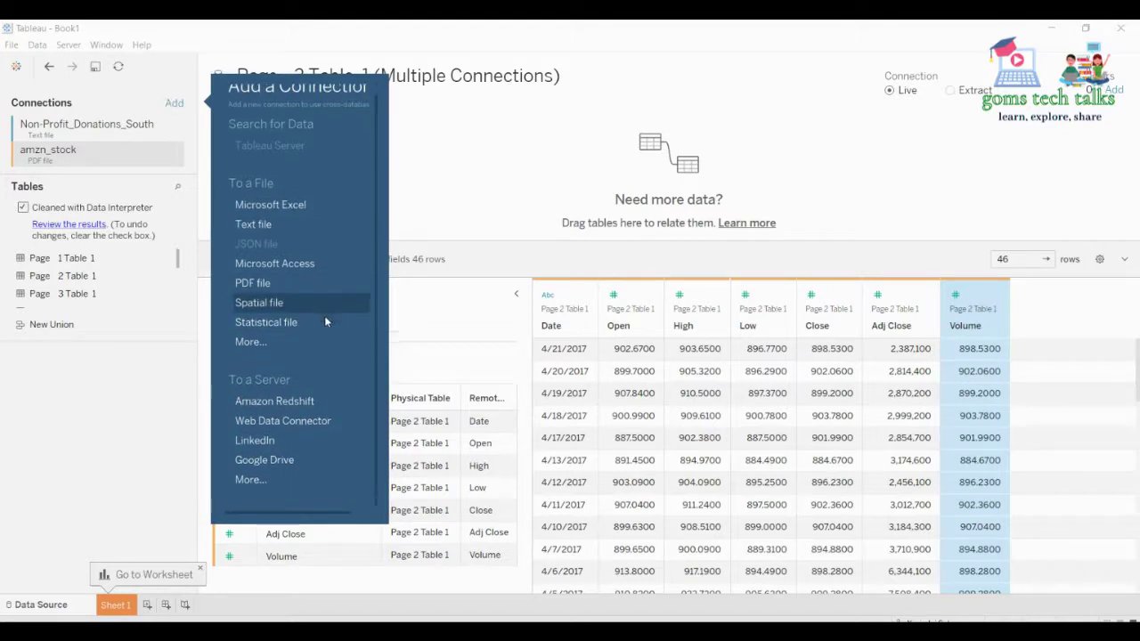
left_click(260, 470)
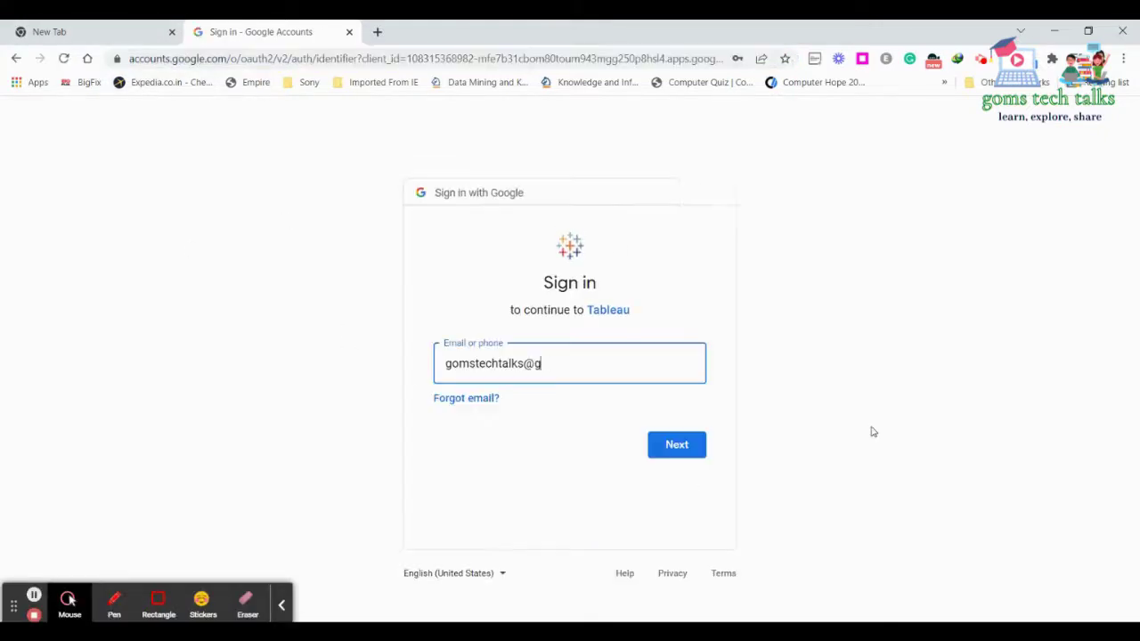
type("mail.com")
left_click(655, 445)
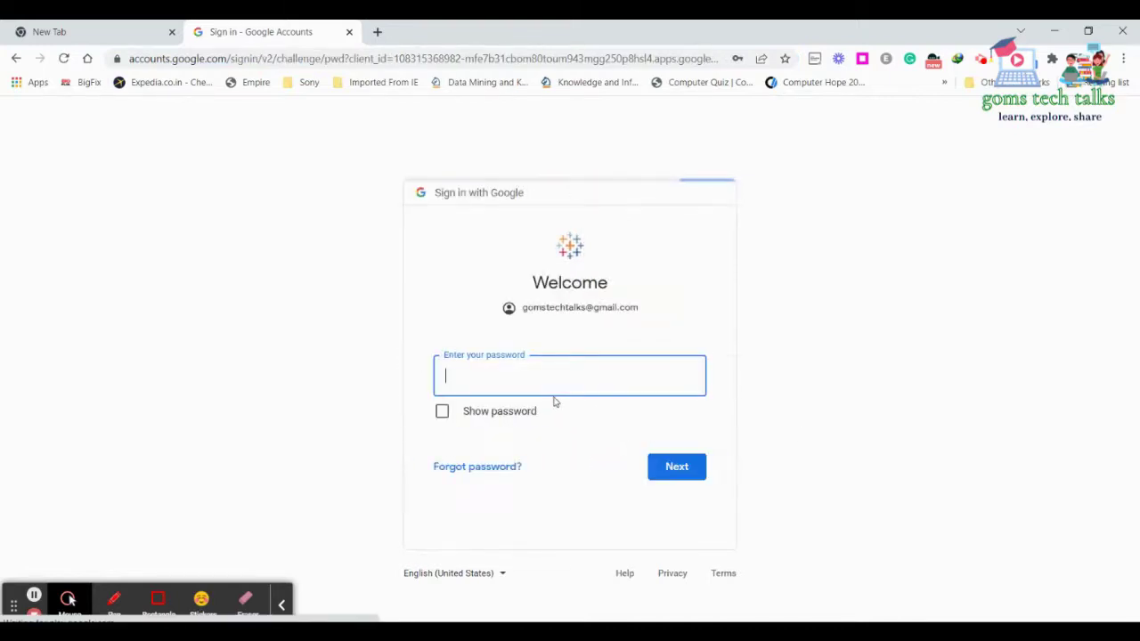
type("••••••••••••")
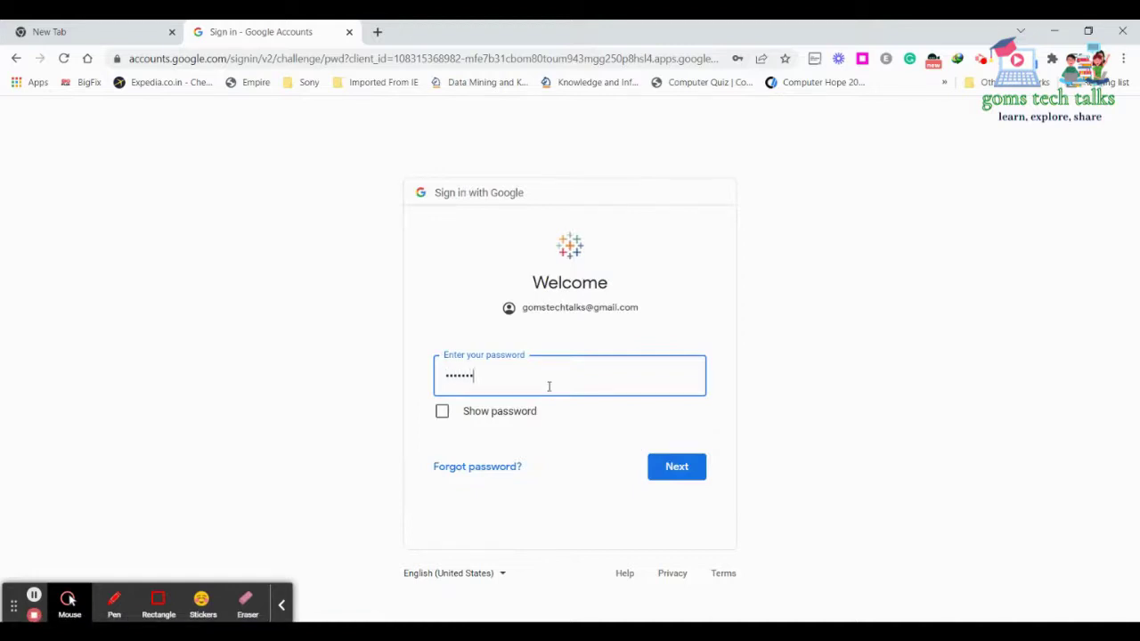
type("••")
key("Return")
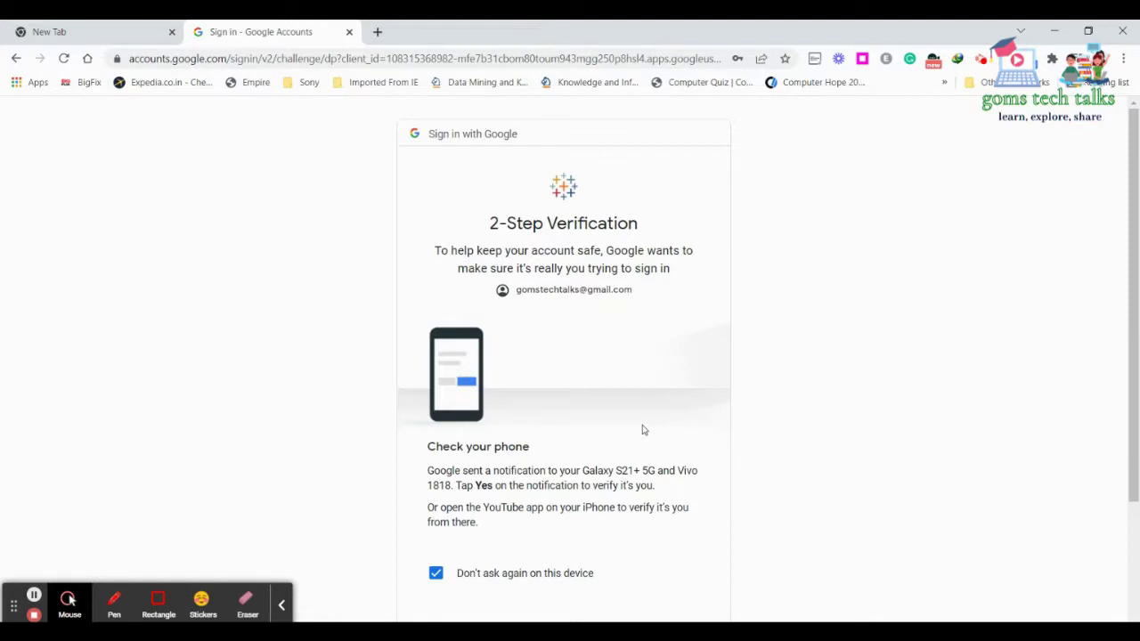
Step: Complete the 2-step verification, allow Tableau to see and download the Google Drive files, and return to Tableau
scroll(641, 454, "down", 2)
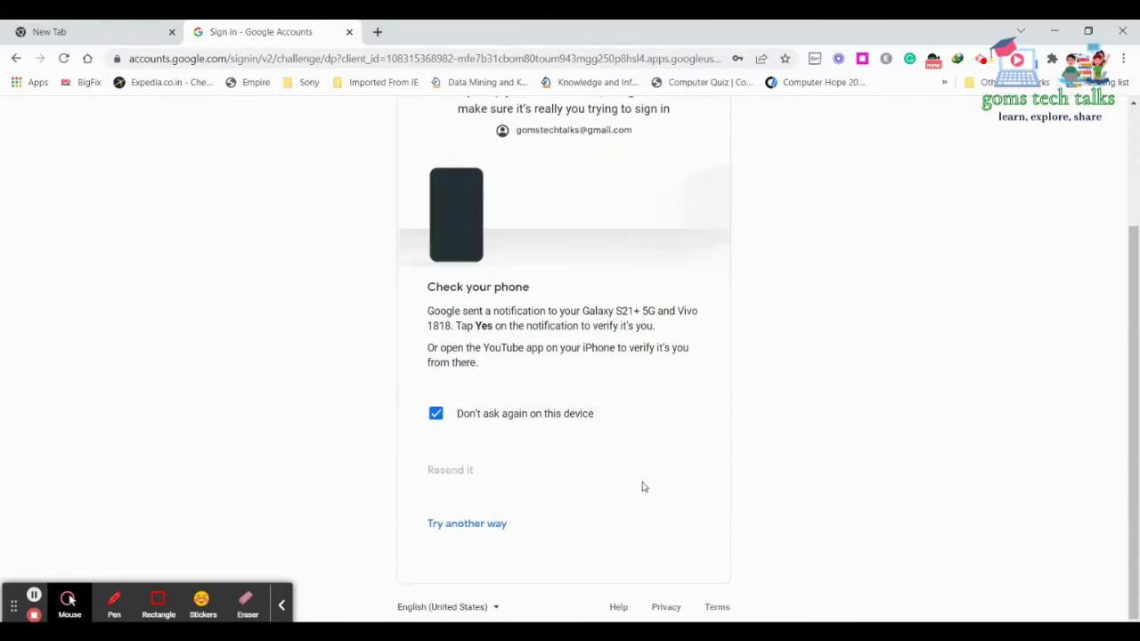
scroll(644, 487, "up", 1)
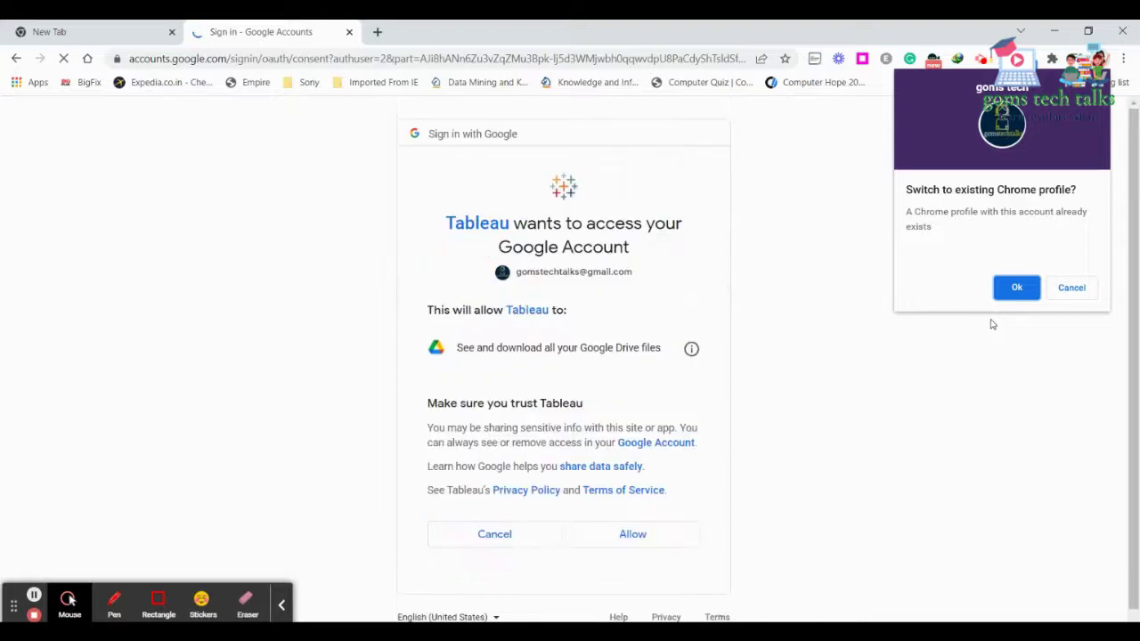
left_click(643, 542)
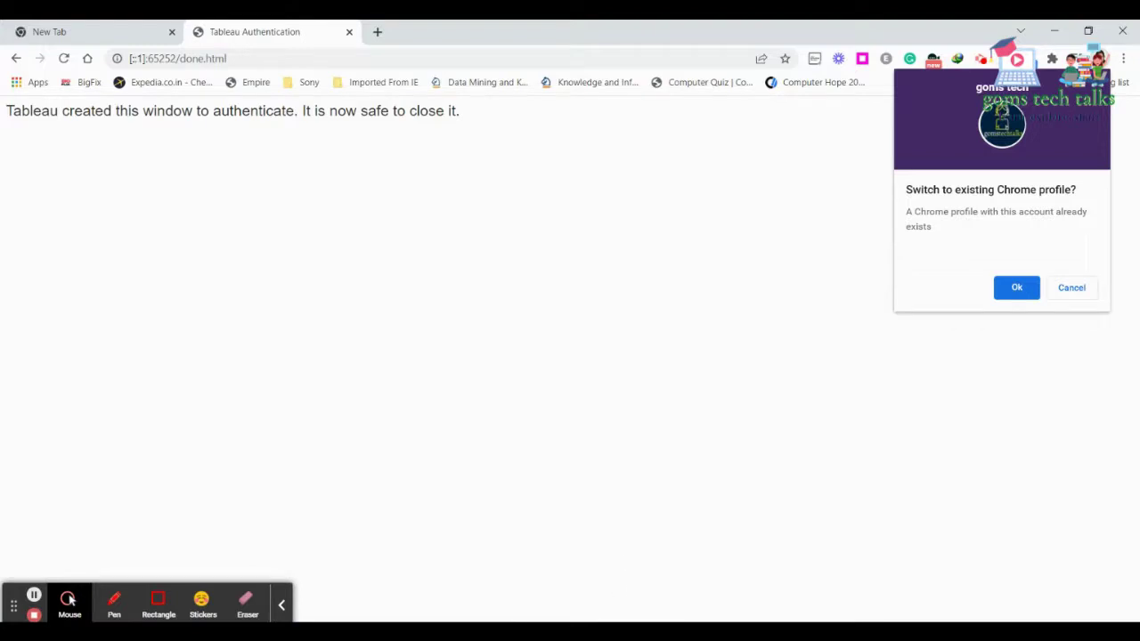
mouse_move(568, 632)
left_click(580, 589)
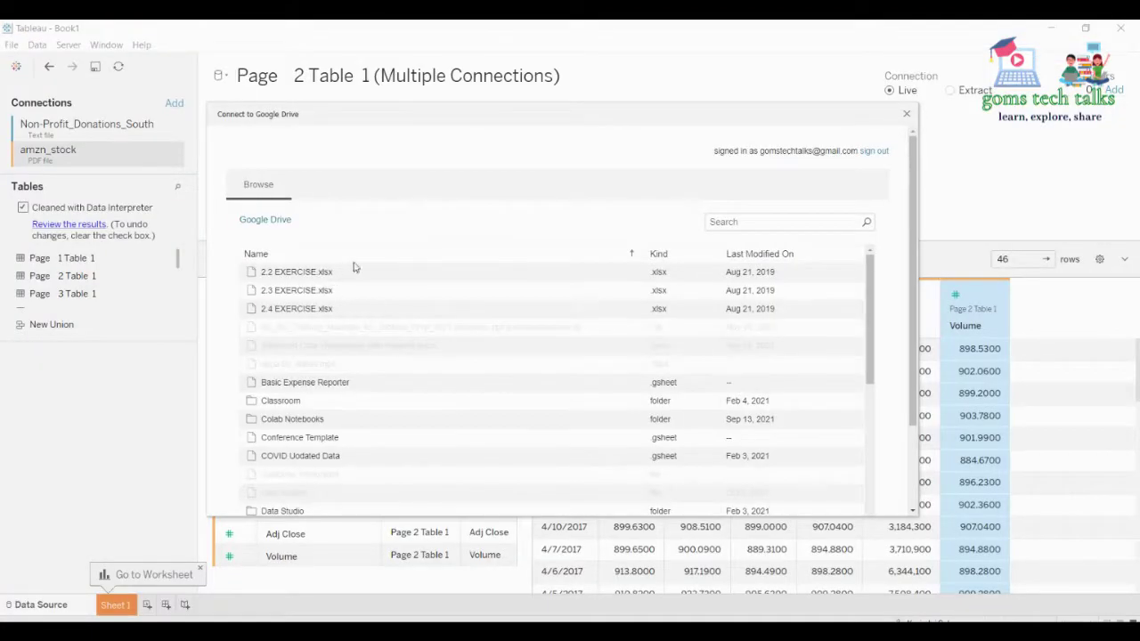
Step: Connect to the netflix_titles.xlsx workbook from Google Drive
scroll(418, 334, "down", 3)
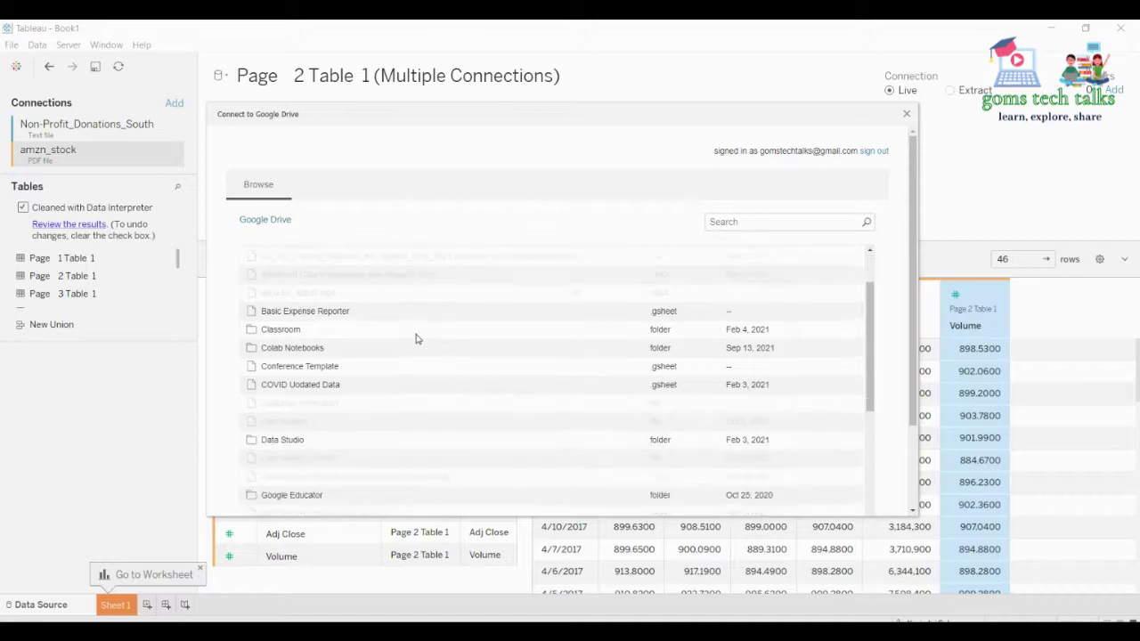
scroll(415, 339, "down", 2)
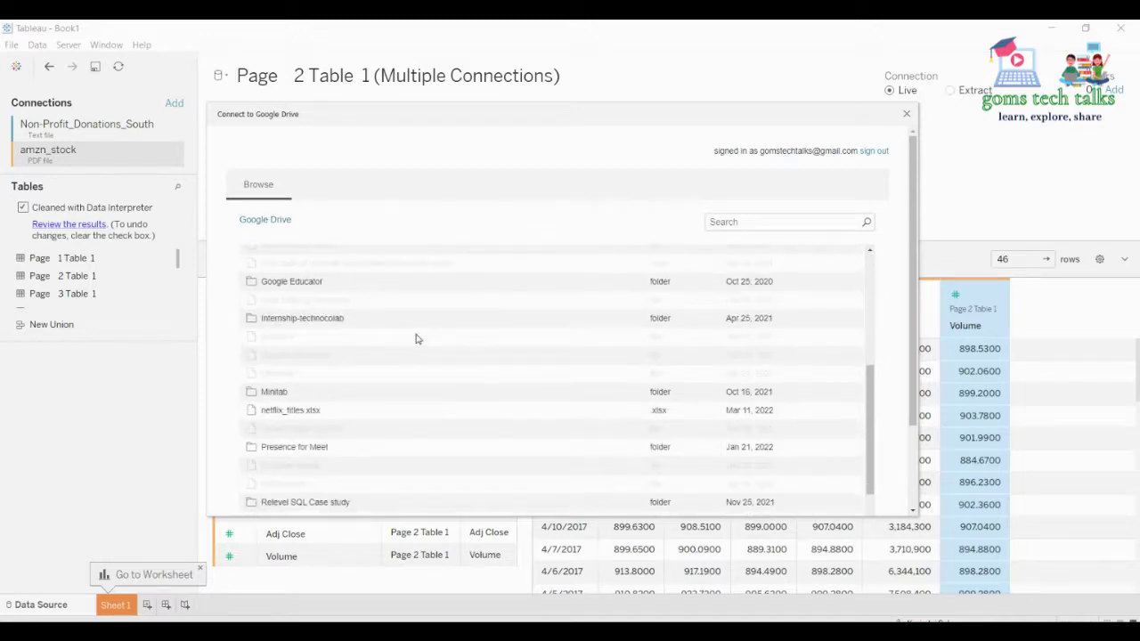
scroll(416, 338, "down", 1)
left_click(278, 375)
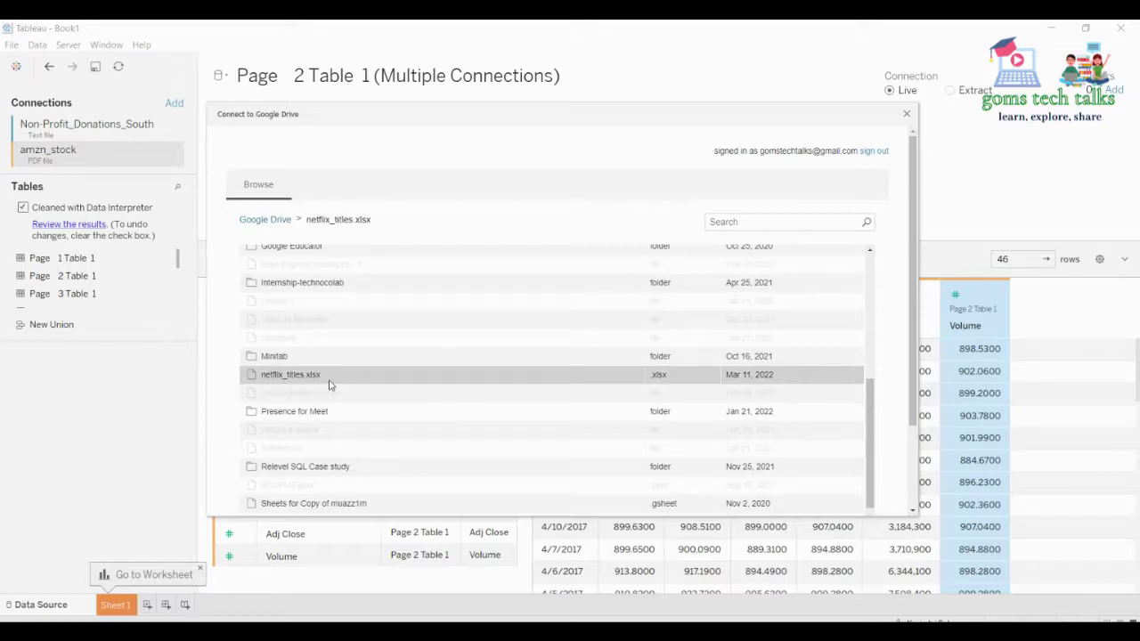
scroll(329, 385, "down", 1)
scroll(330, 397, "down", 1)
scroll(330, 397, "up", 4)
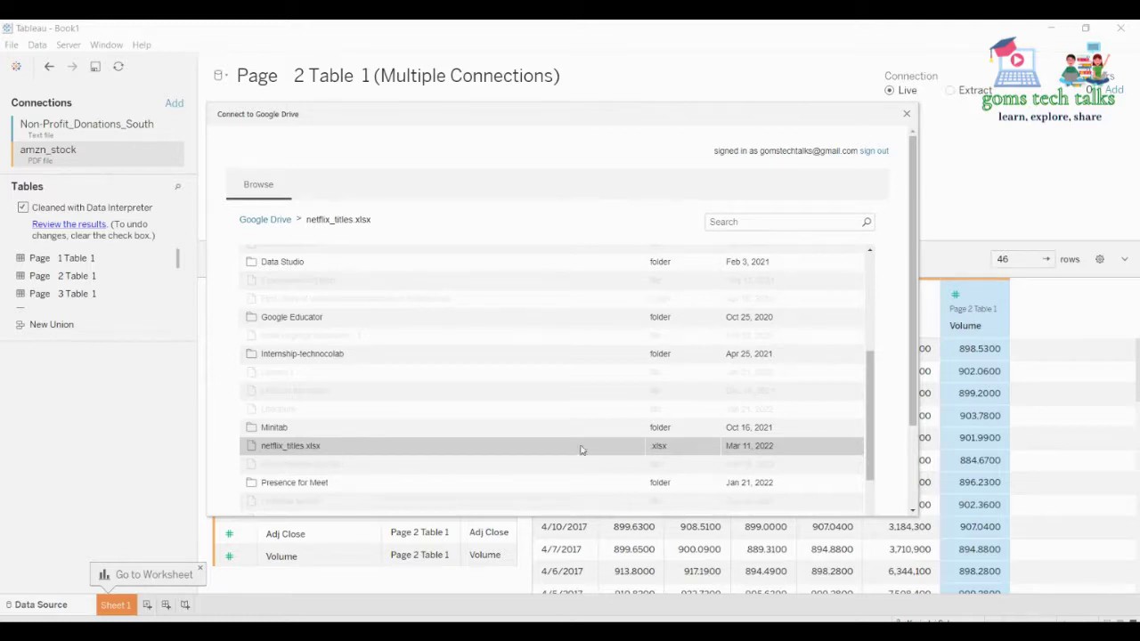
scroll(852, 412, "down", 6)
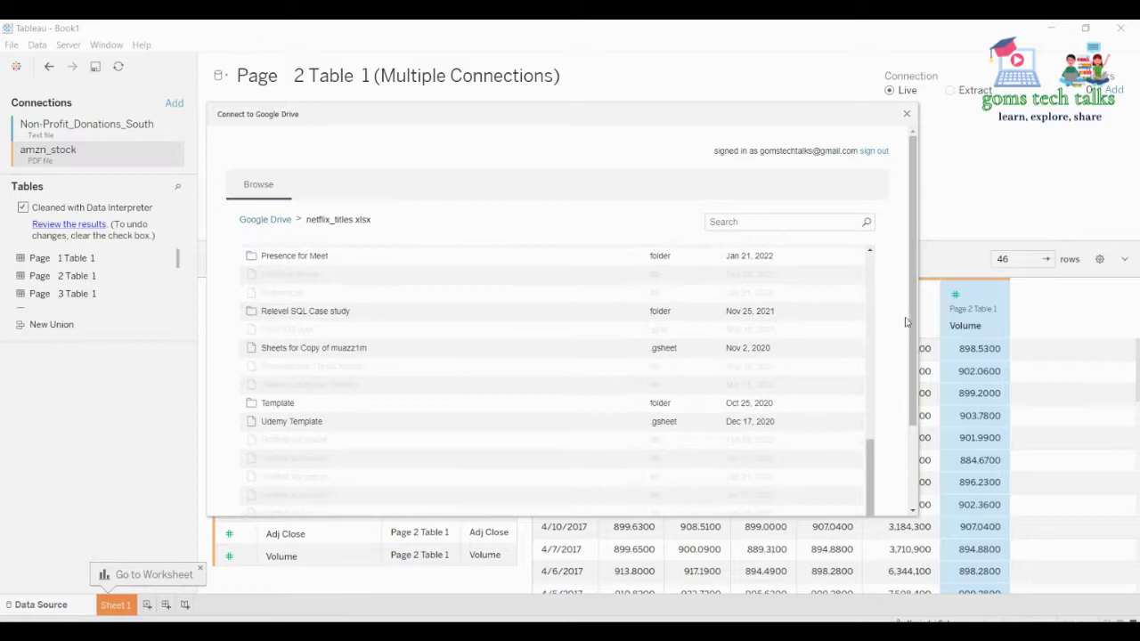
scroll(908, 339, "down", 3)
left_click(840, 506)
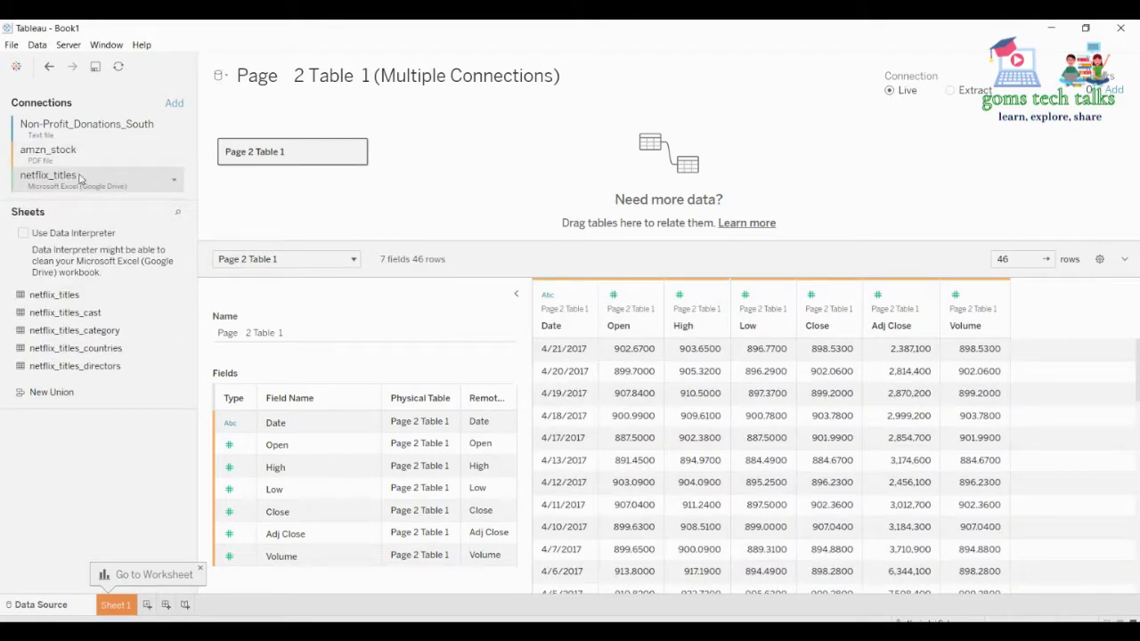
Step: Remove Page 2 Table 1 from the data source canvas
left_click(356, 155)
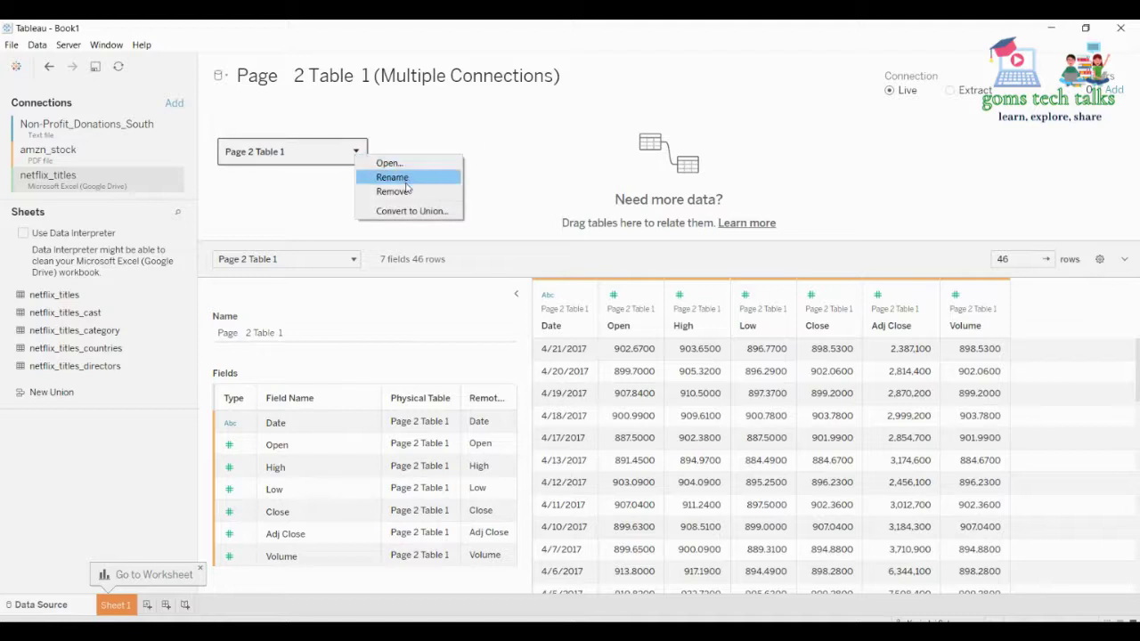
left_click(322, 208)
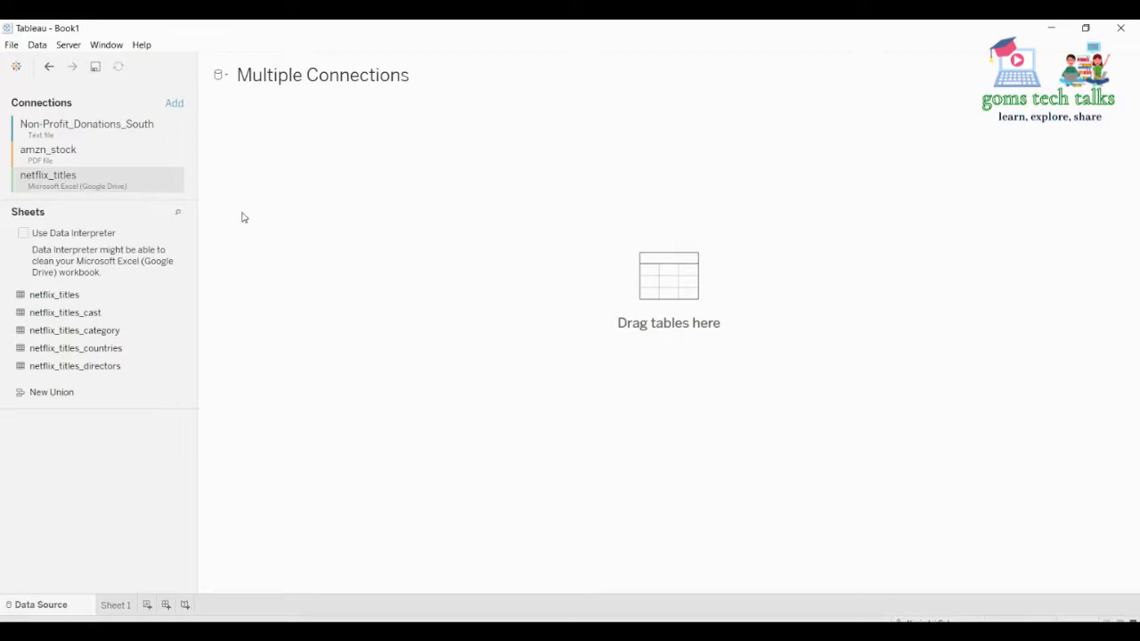
Step: Add the netflix_titles_category sheet from the Google Drive connection to the data source canvas and look through its rows
left_click(173, 181)
left_click(125, 188)
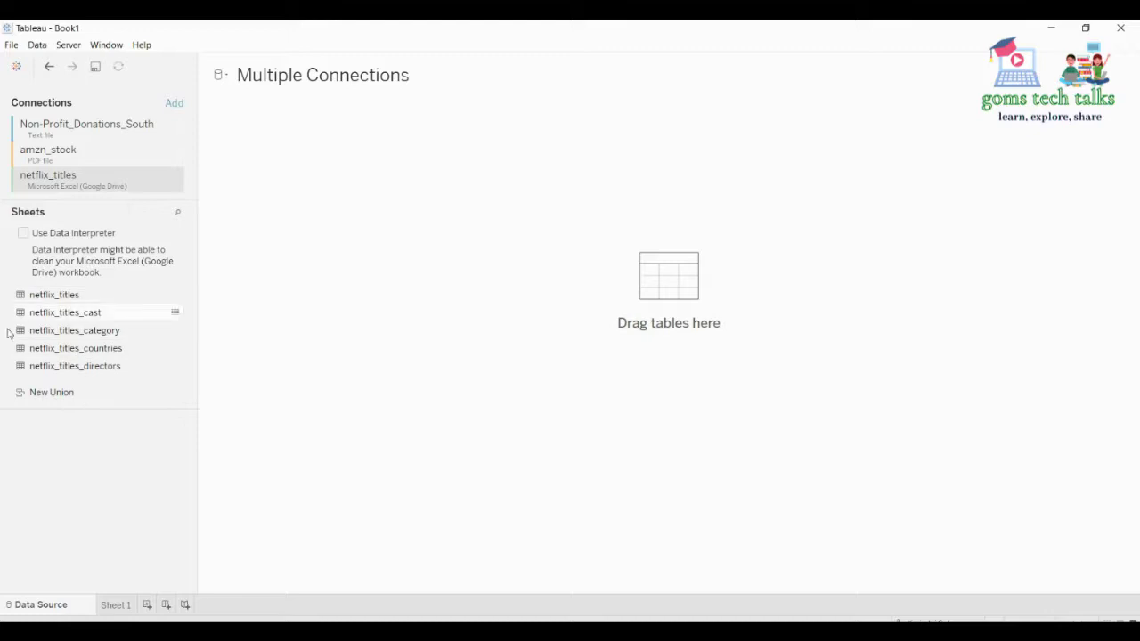
left_click_drag(50, 333, 535, 329)
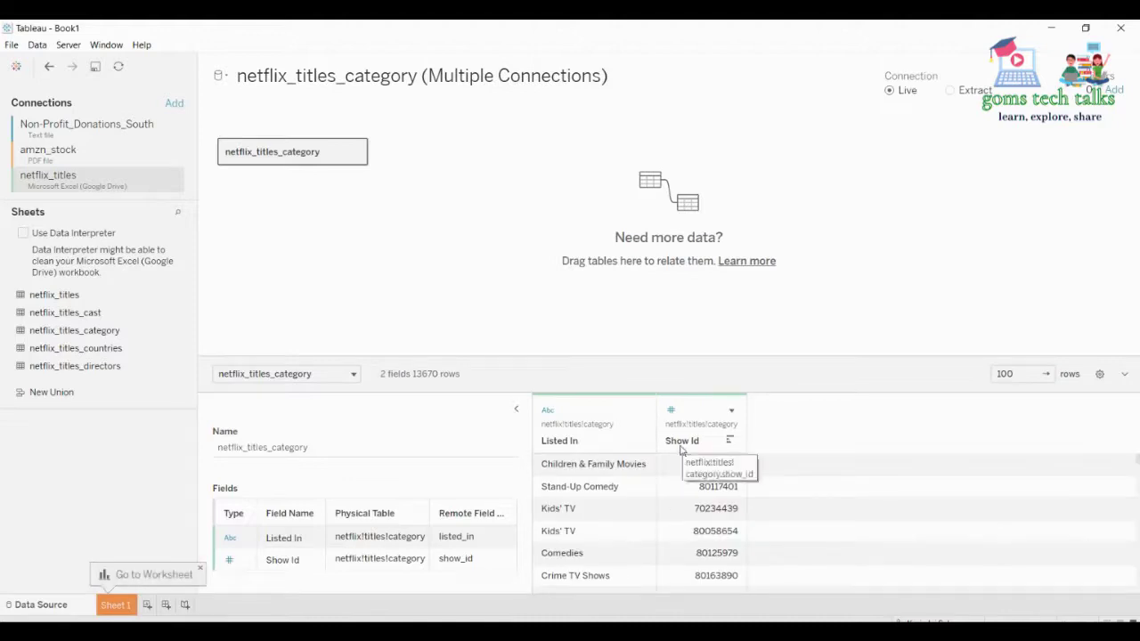
scroll(659, 467, "down", 10)
scroll(637, 481, "down", 10)
scroll(604, 469, "down", 5)
scroll(593, 469, "down", 5)
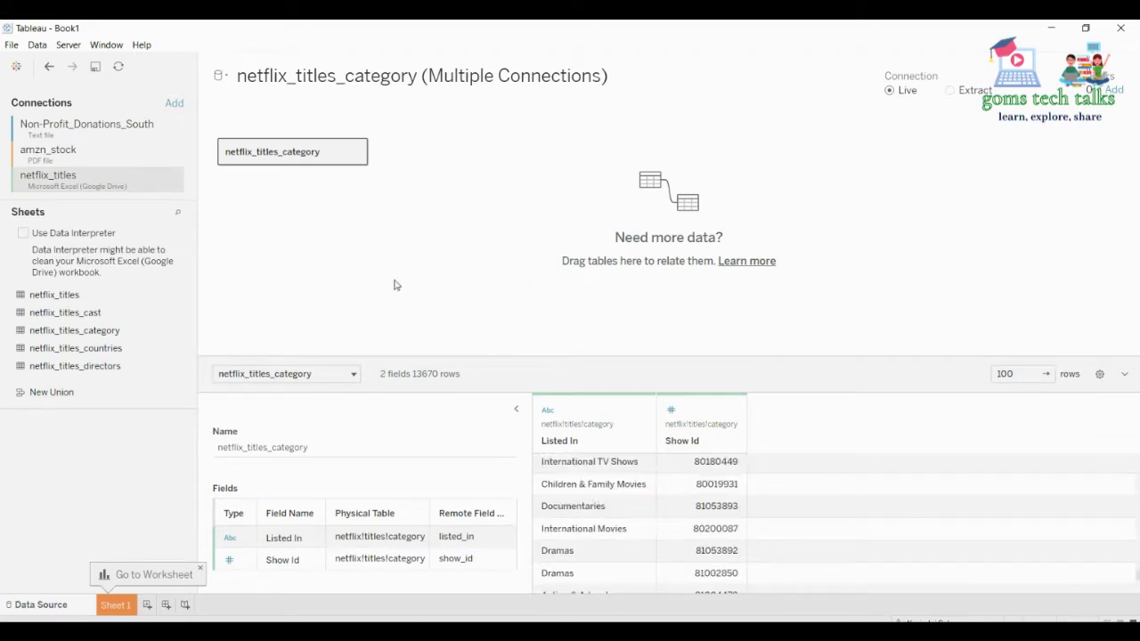
Step: Switch to the Word document of connector links and select the ACS URL ending in acs2020revision.html
left_click(176, 104)
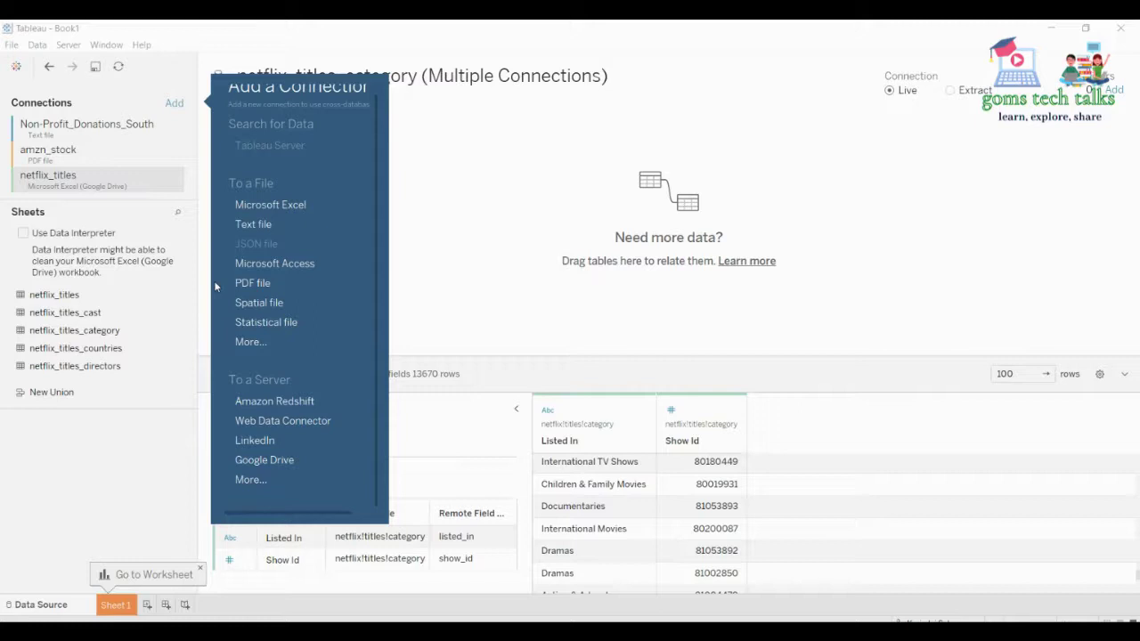
left_click(526, 501)
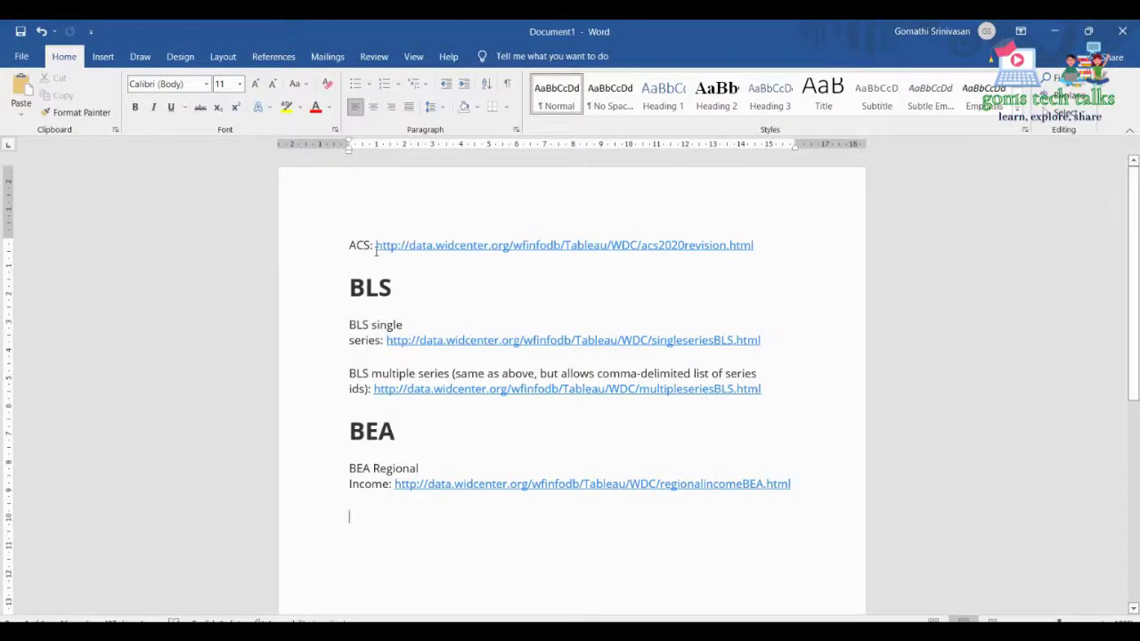
left_click_drag(376, 251, 756, 254)
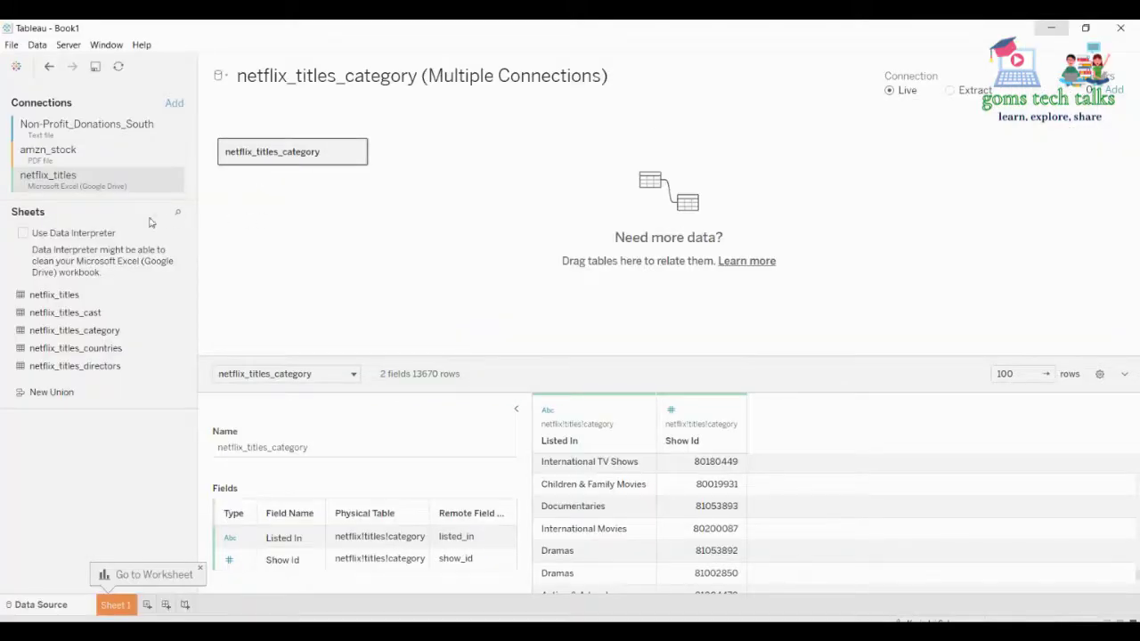
Step: Back in Tableau, remove netflix_titles_category from the data source canvas and go to the start page
left_click(356, 154)
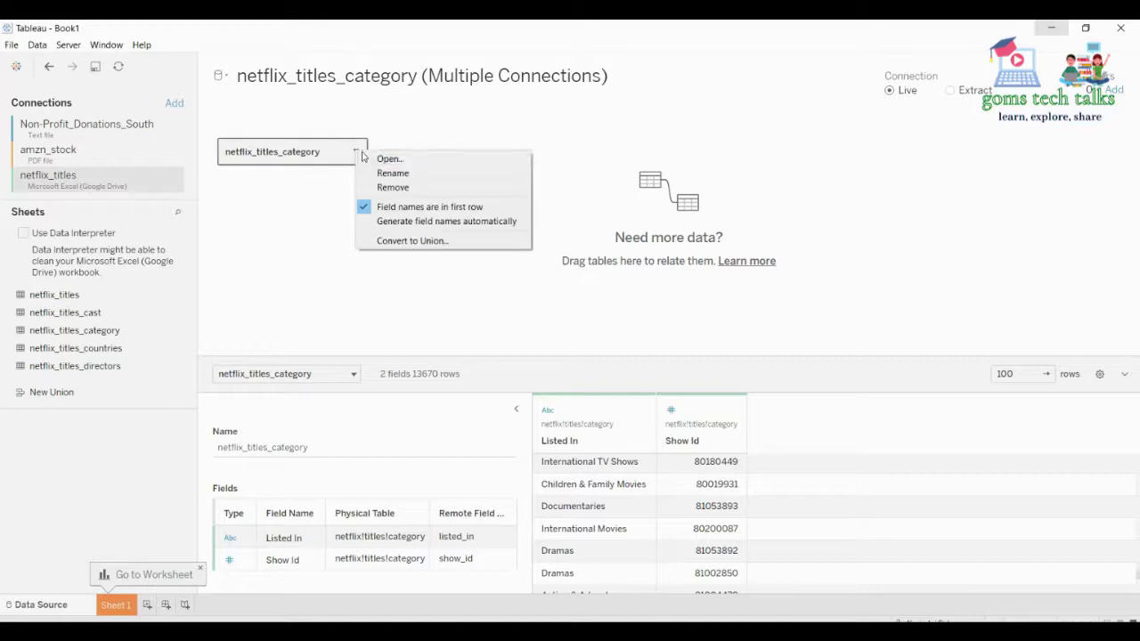
key("Escape")
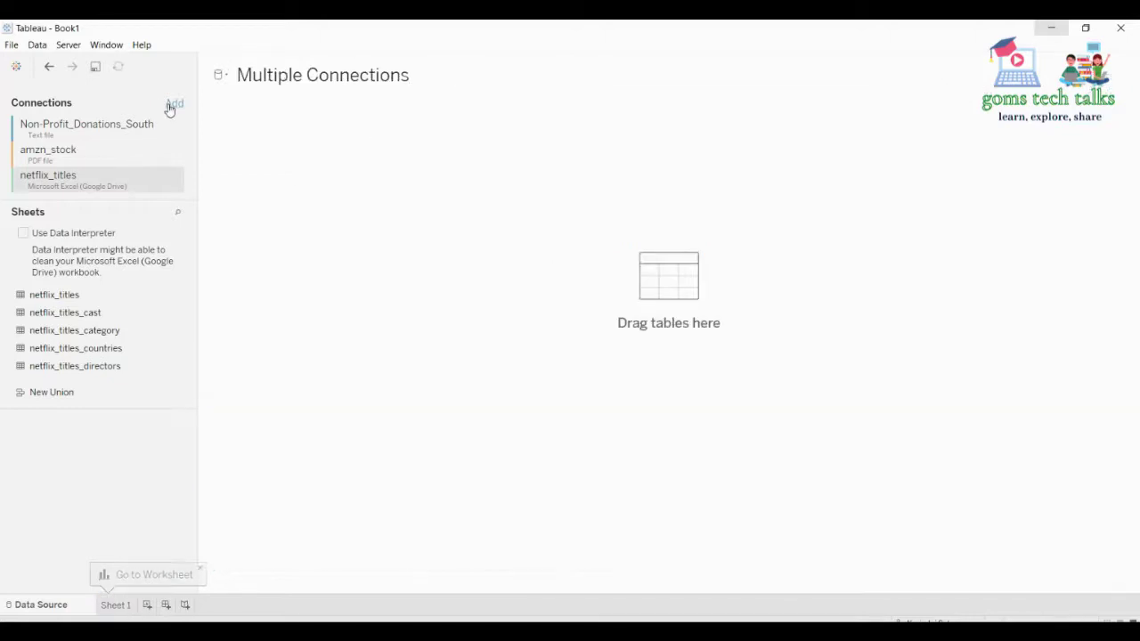
left_click(172, 104)
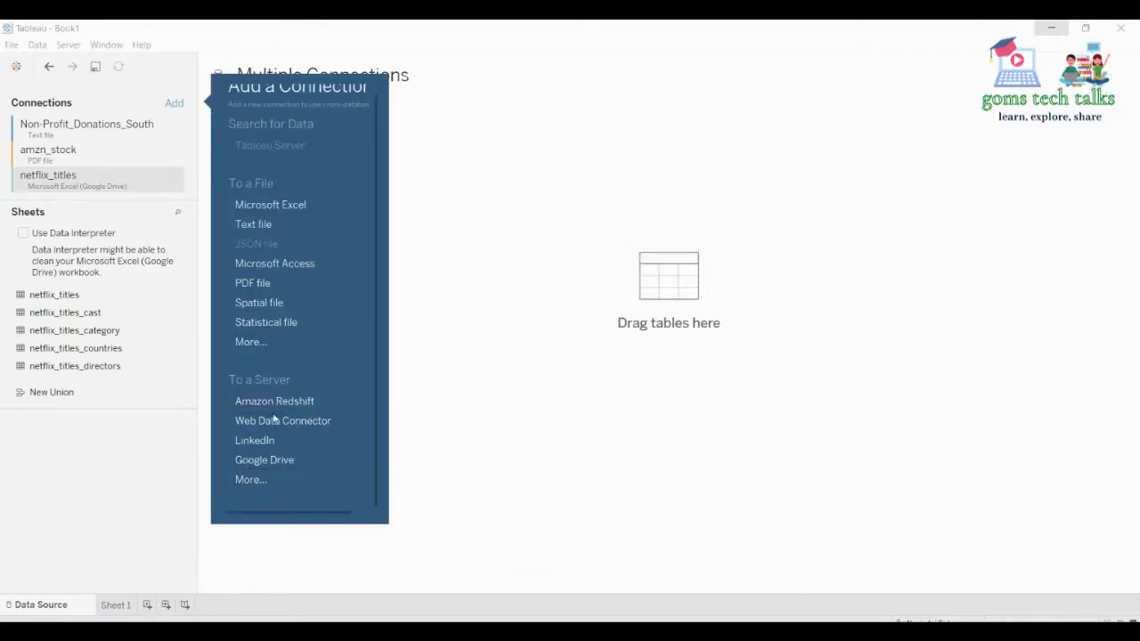
left_click(15, 68)
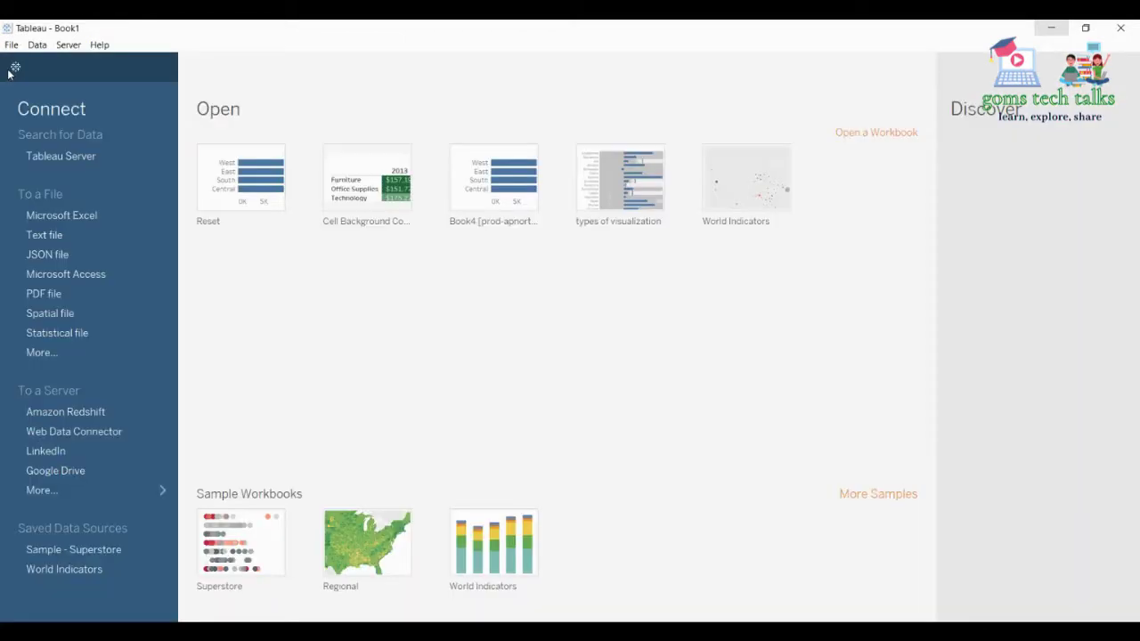
Step: Search the full list of server connectors for "we" and open the Web Data Connector
left_click(109, 495)
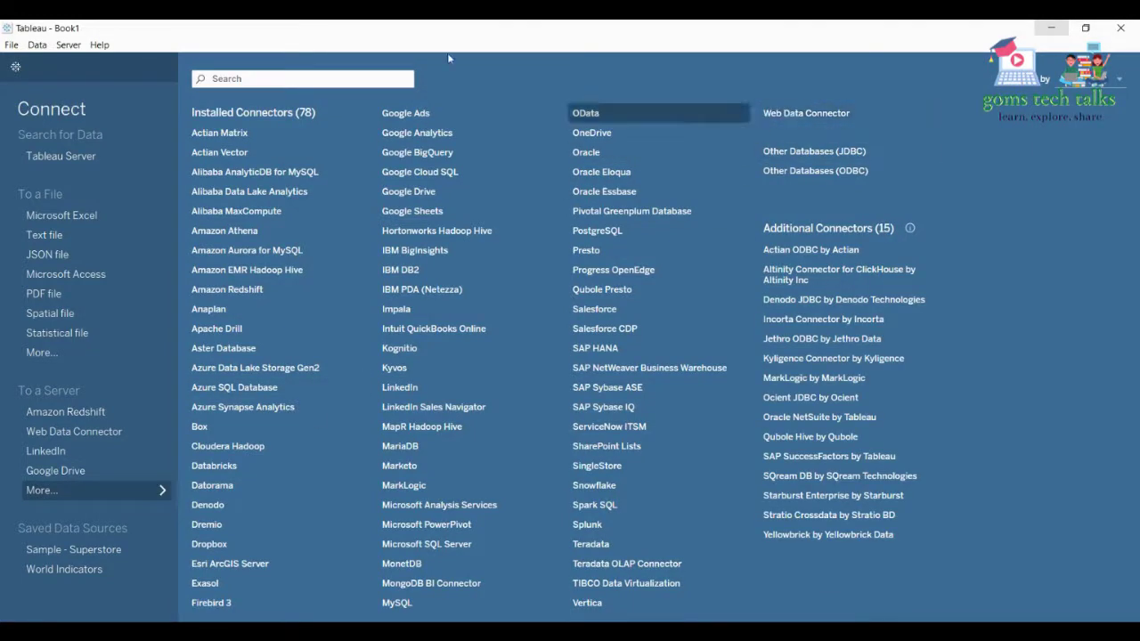
left_click(341, 78)
type("we")
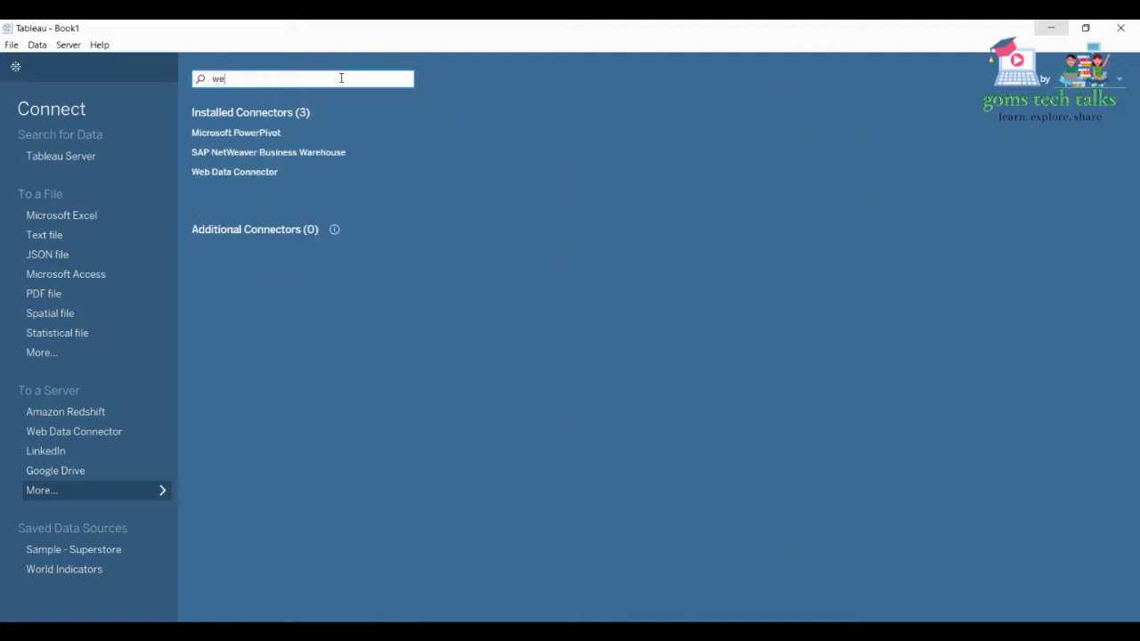
left_click(231, 182)
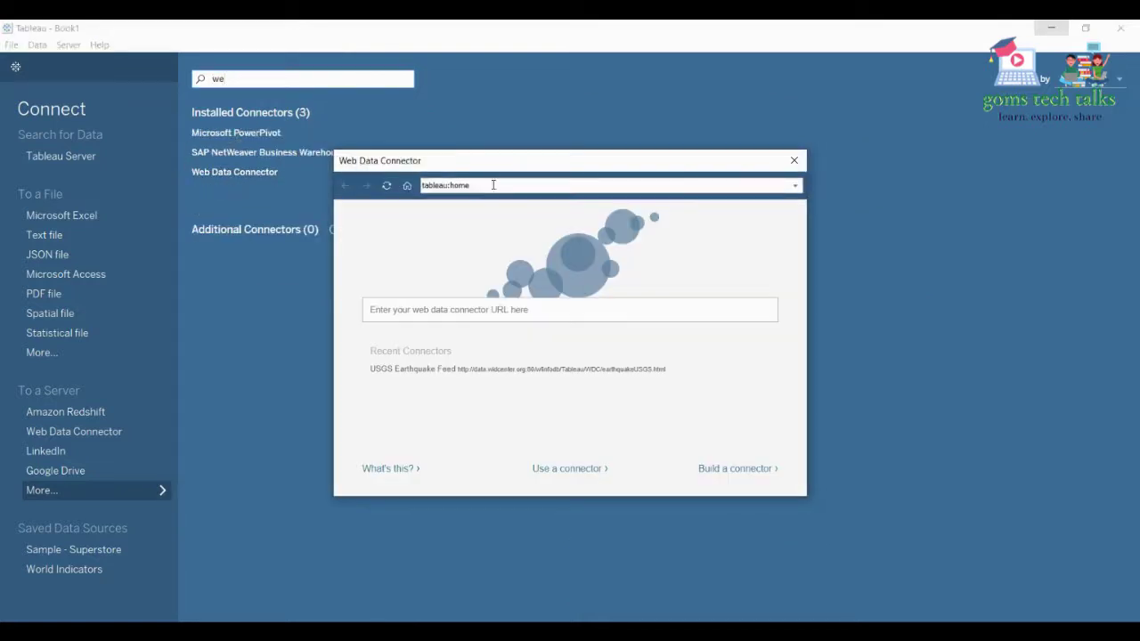
left_click(424, 312)
type("http://data.widcenter.org/wfinfodb/Tableau/WDC/earthquakeUSGS.html")
key("Return")
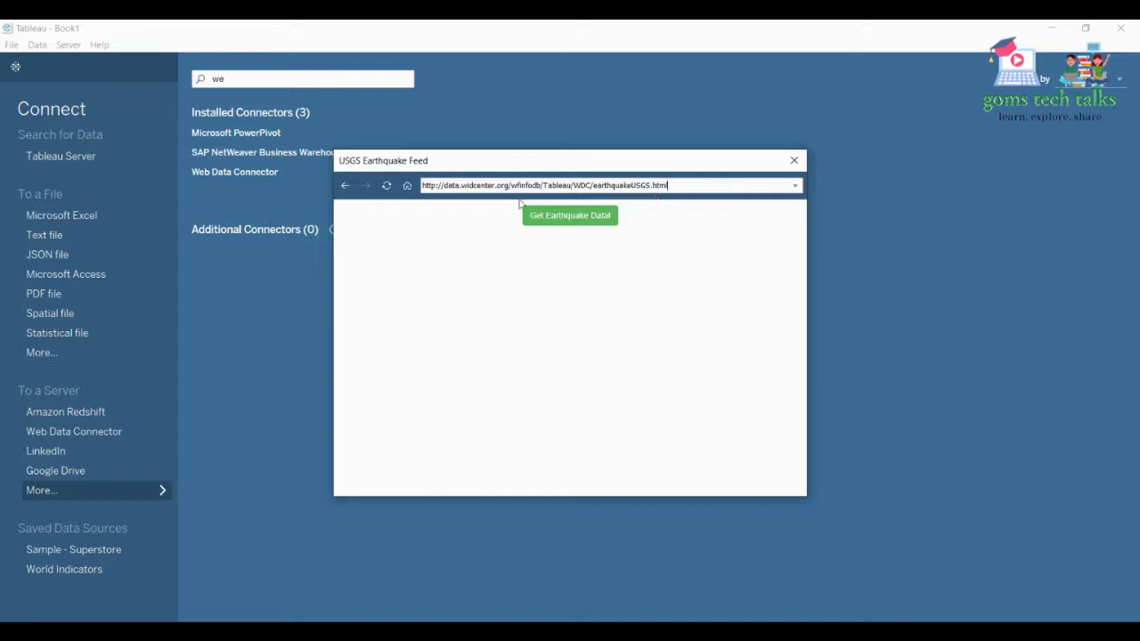
left_click(547, 220)
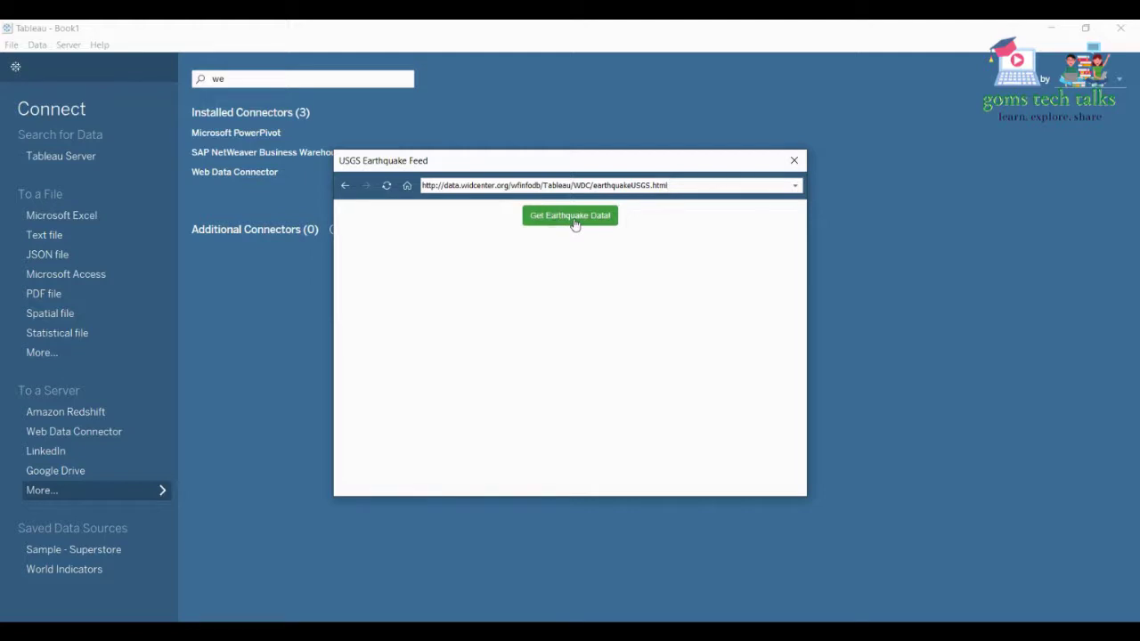
left_click(574, 220)
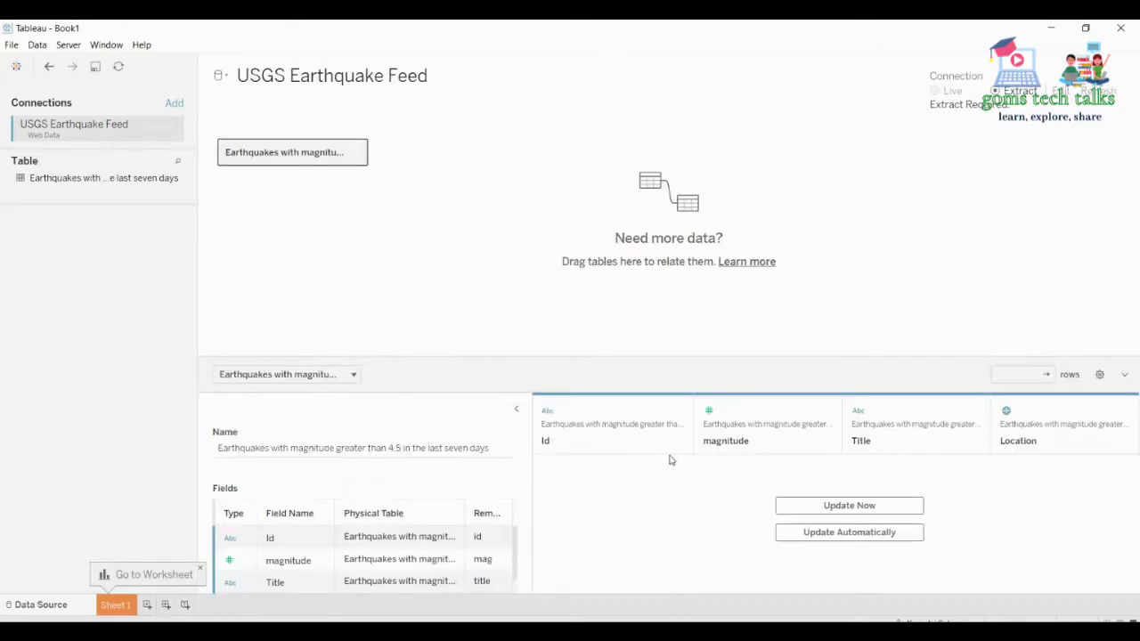
Step: Enlarge the data preview area, update it to load the earthquake rows, and look through them
left_click_drag(715, 358, 722, 180)
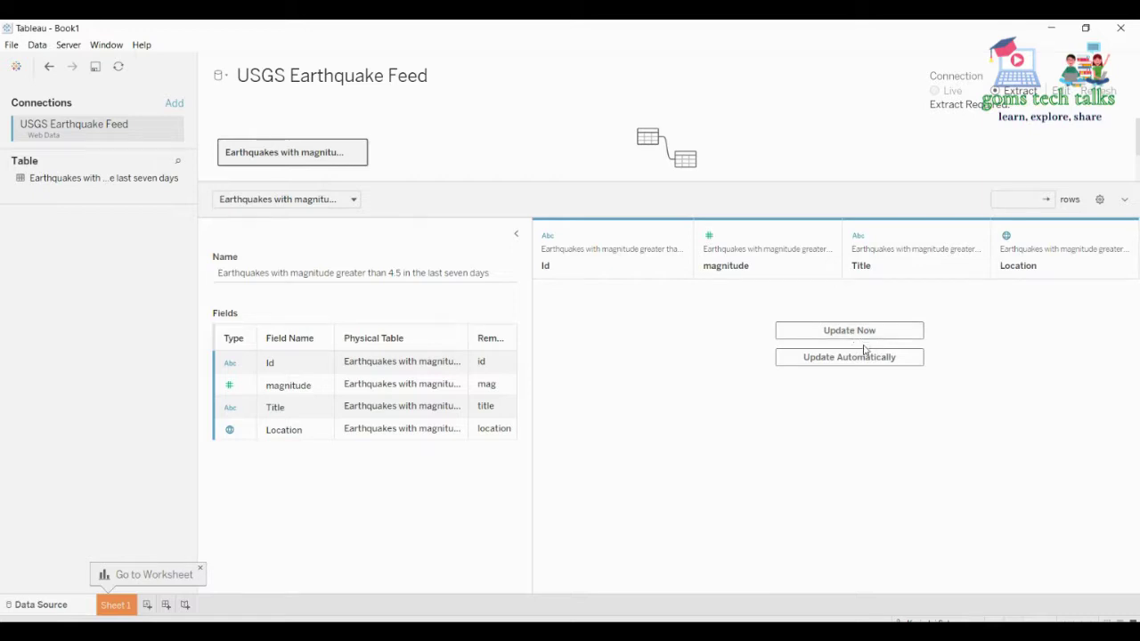
left_click(862, 331)
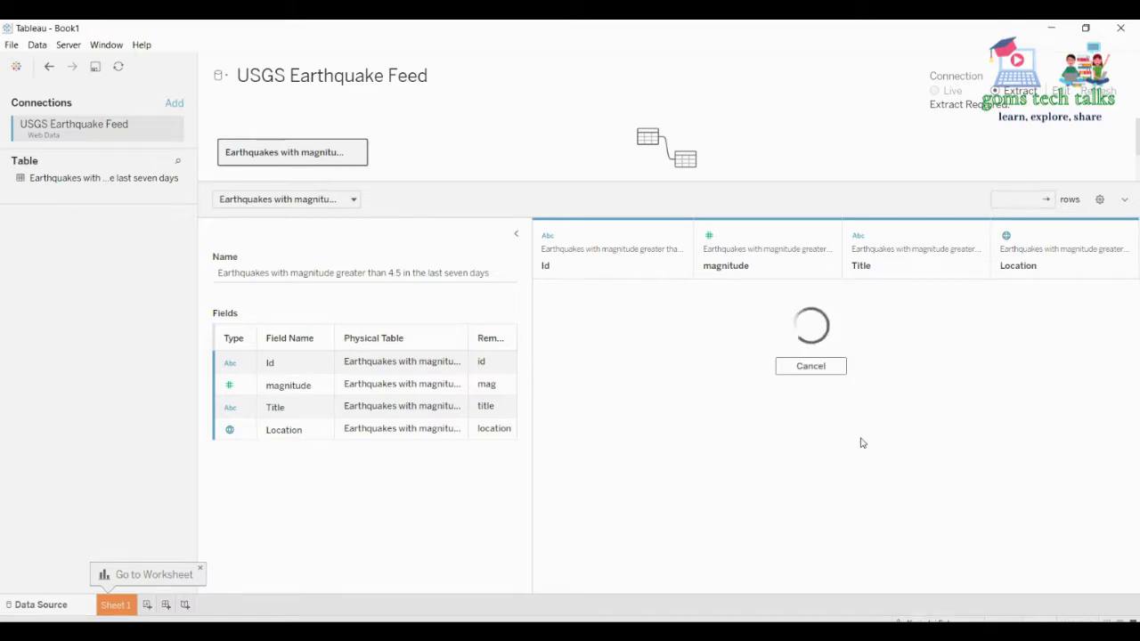
scroll(747, 406, "down", 5)
scroll(746, 406, "down", 10)
scroll(747, 427, "down", 10)
scroll(746, 428, "up", 15)
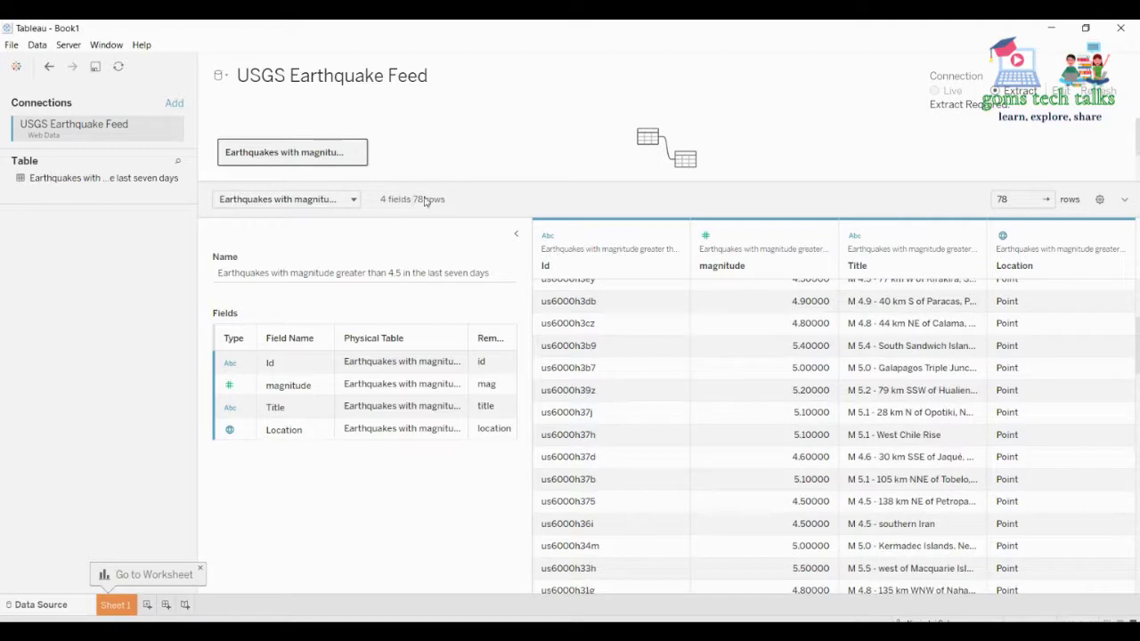